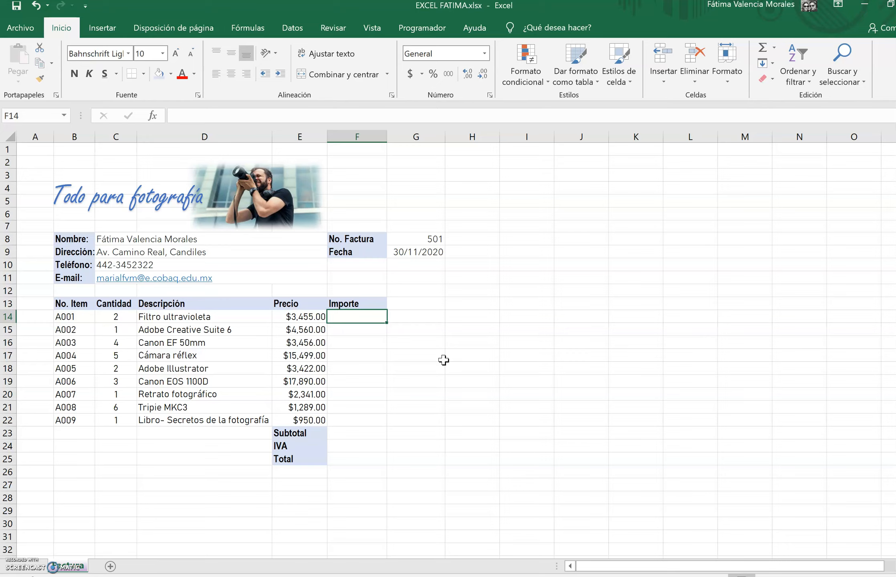
- Calculate the first item's Importe in F14 by multiplying quantity by price with =C14*E14
{"action": "left_click", "coordinate": [373, 315]}
{"action": "type", "text": "="}
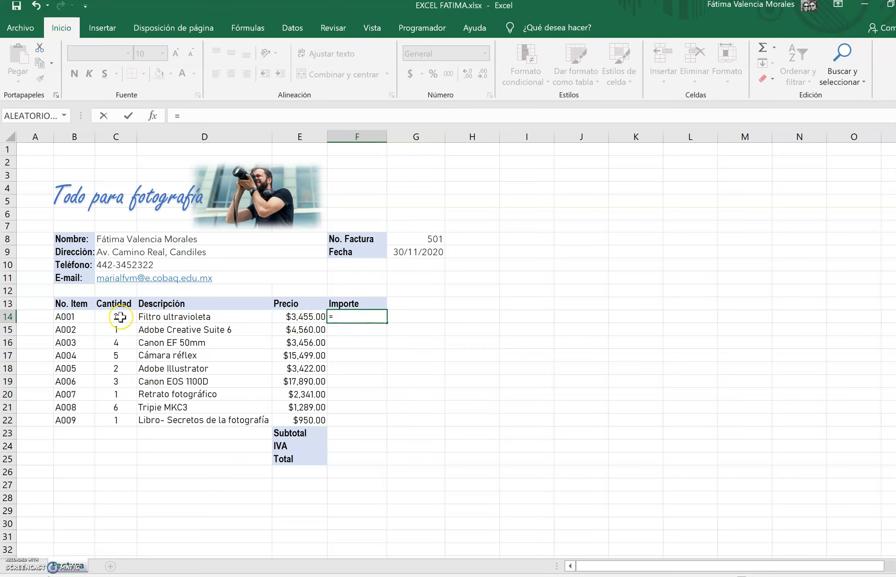
{"action": "left_click", "coordinate": [131, 317]}
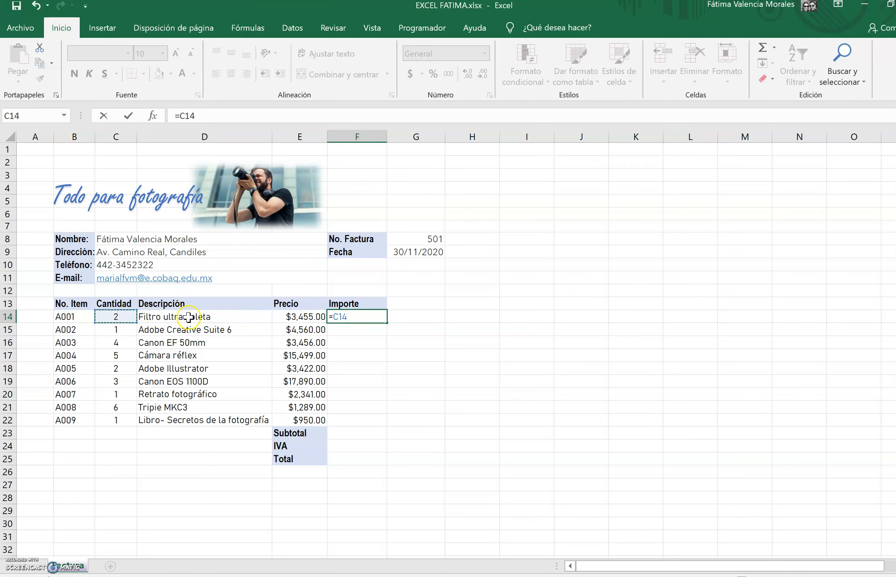
{"action": "scroll", "coordinate": [306, 303], "scroll_direction": "right", "scroll_amount": 3}
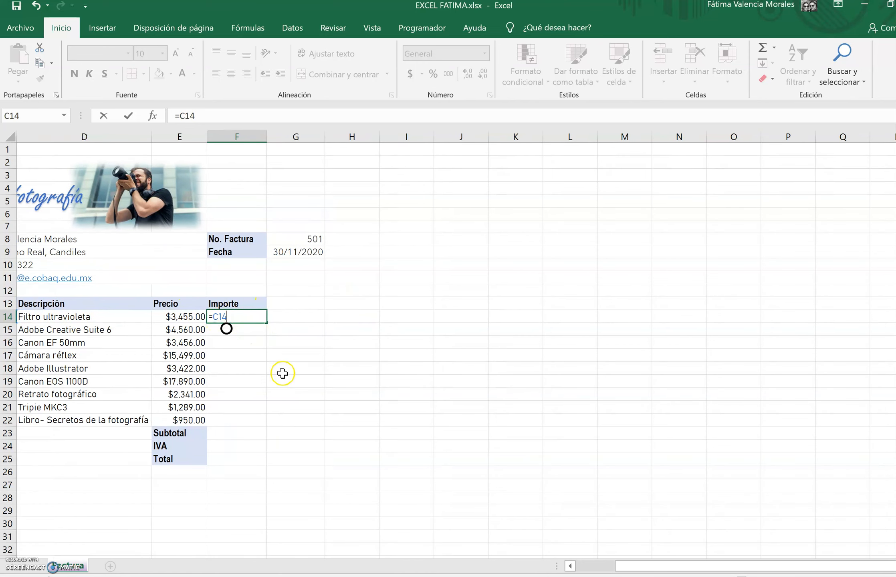
{"action": "scroll", "coordinate": [280, 371], "scroll_direction": "left", "scroll_amount": 3}
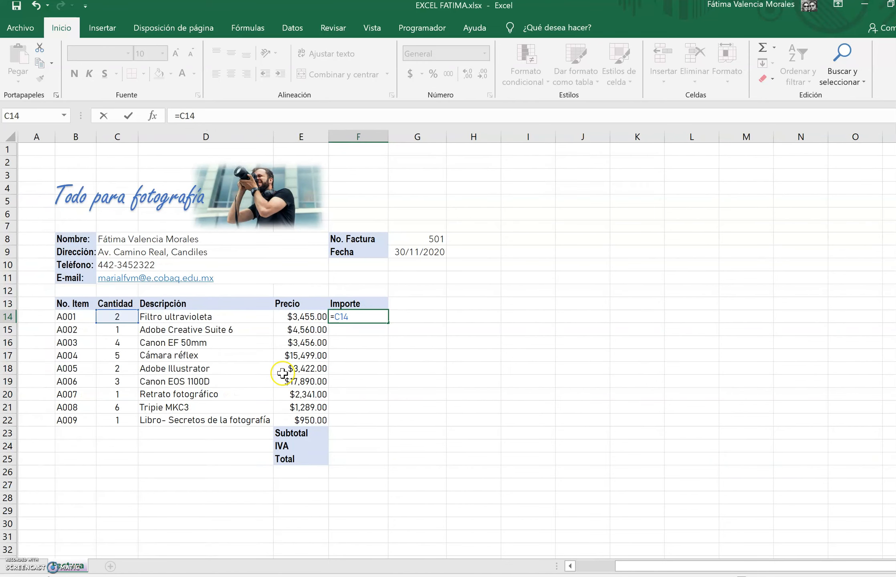
{"action": "left_click", "coordinate": [355, 315]}
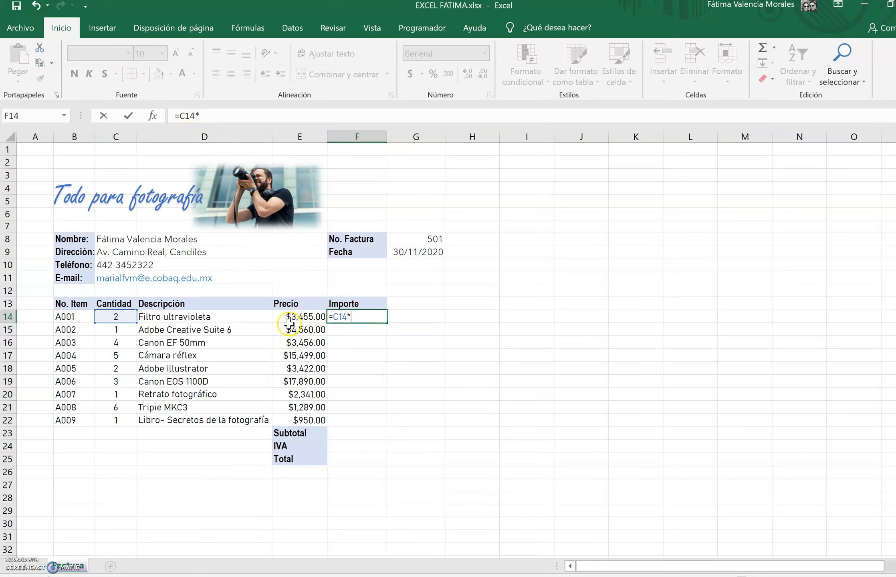
{"action": "left_click", "coordinate": [304, 317]}
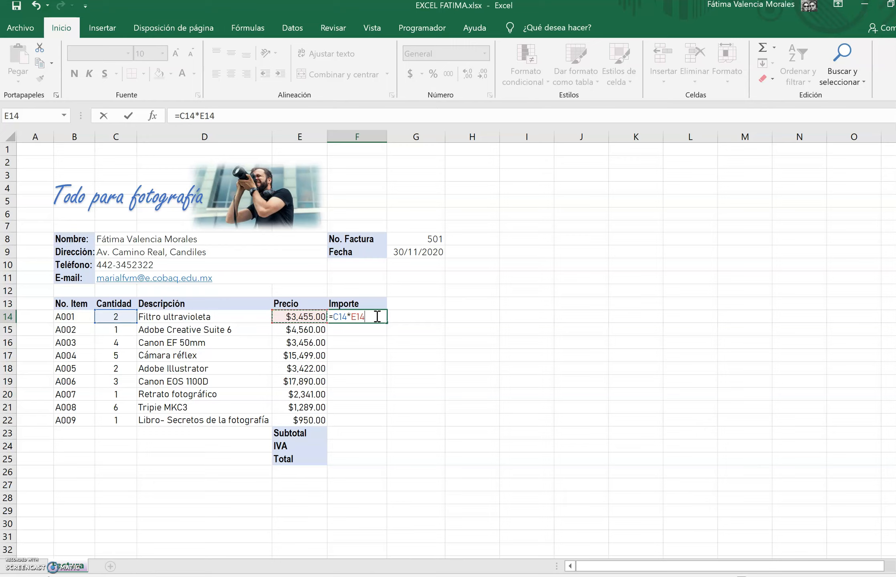
{"action": "key", "text": "Return"}
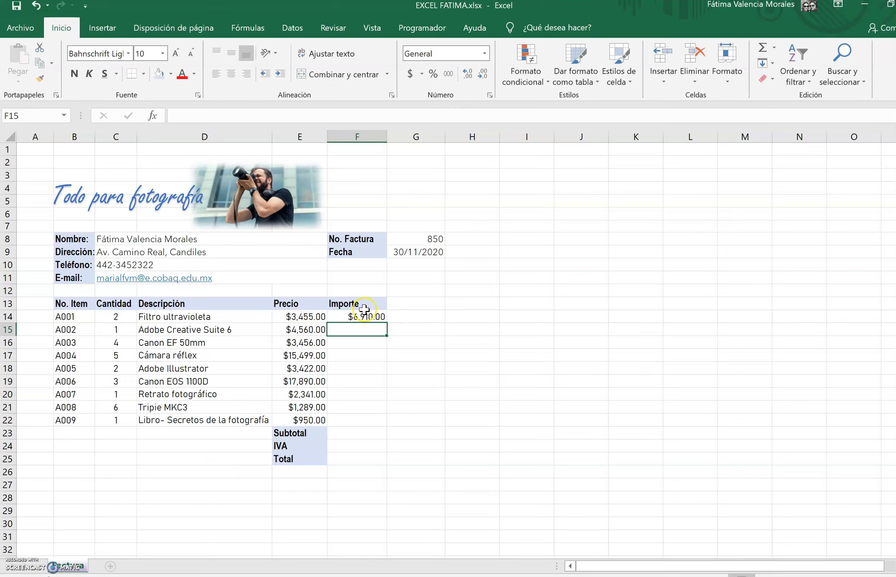
- Review the multiplication formula stored in F14 without changing it
{"action": "left_click", "coordinate": [358, 316]}
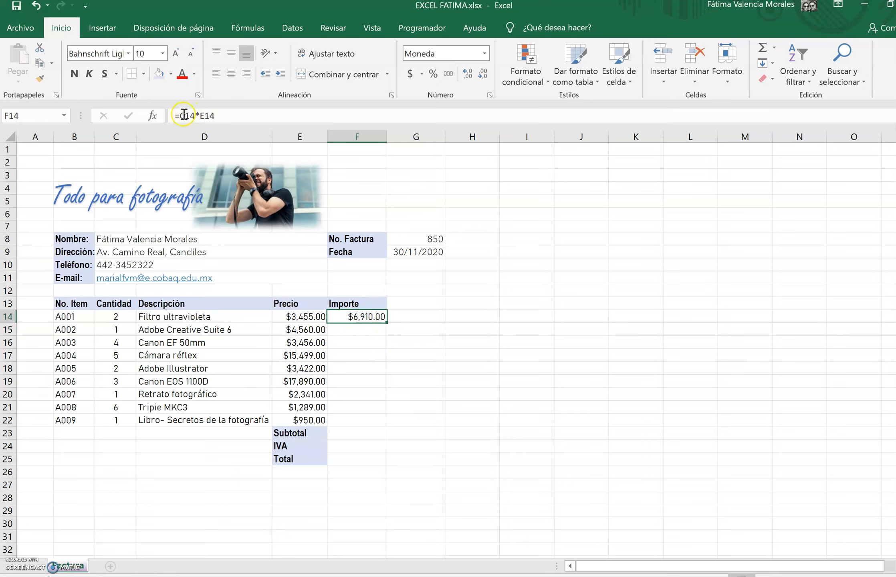
{"action": "left_click_drag", "start_coordinate": [230, 116], "coordinate": [175, 116]}
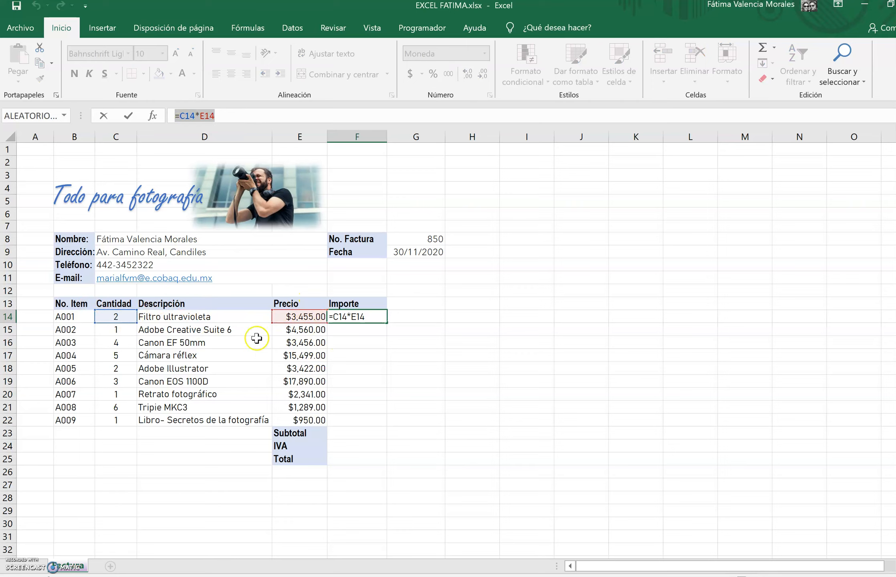
{"action": "left_click", "coordinate": [356, 328]}
{"action": "key", "text": "Escape"}
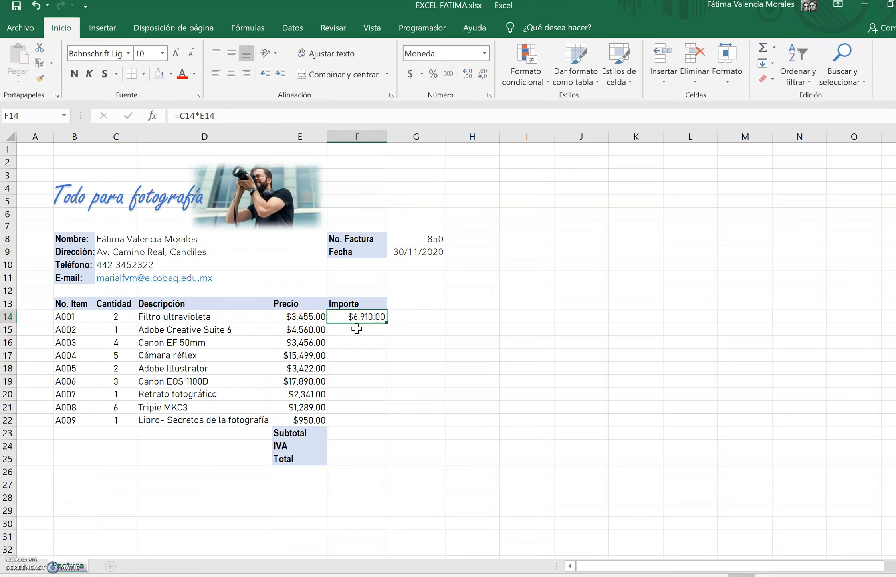
- Calculate the Importe for item A002 in F15 with the formula =C15*E15
{"action": "left_click", "coordinate": [357, 329]}
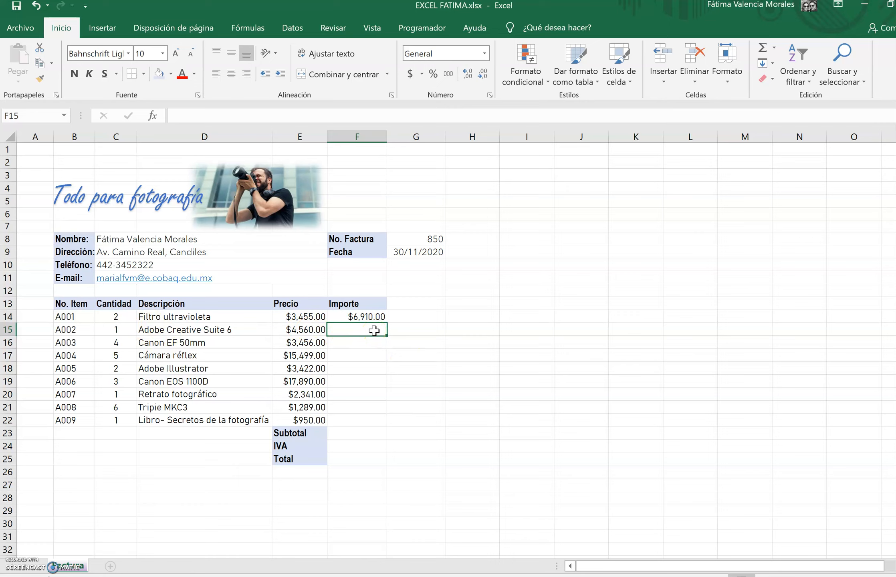
{"action": "type", "text": "="}
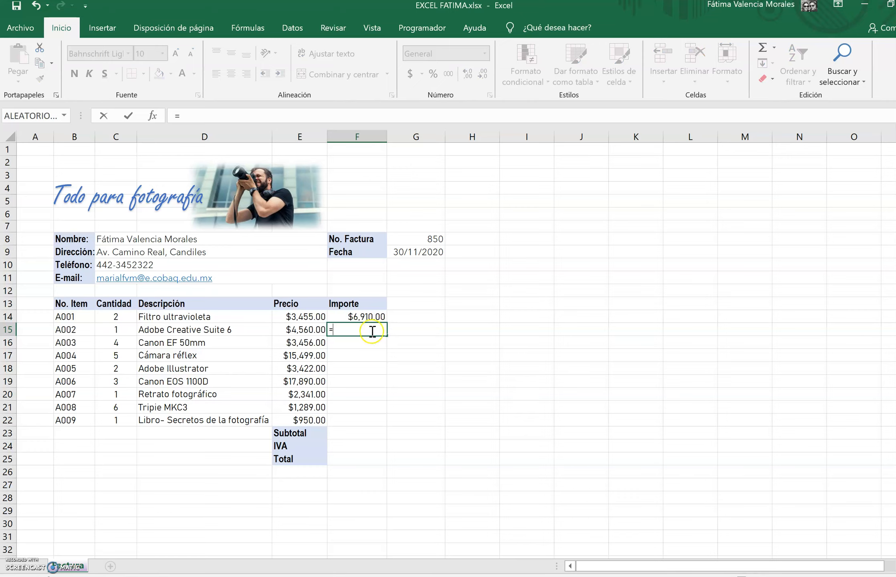
{"action": "left_click", "coordinate": [115, 329]}
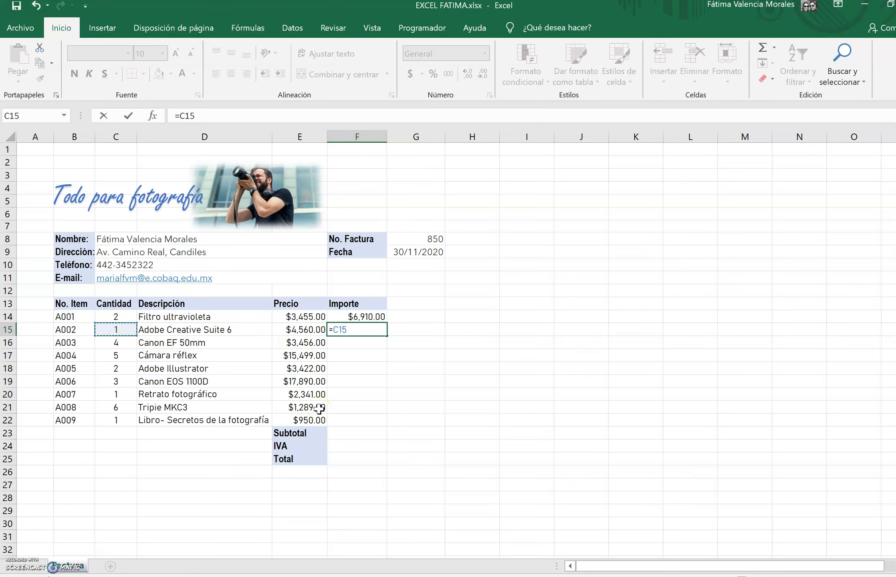
{"action": "left_click", "coordinate": [296, 331]}
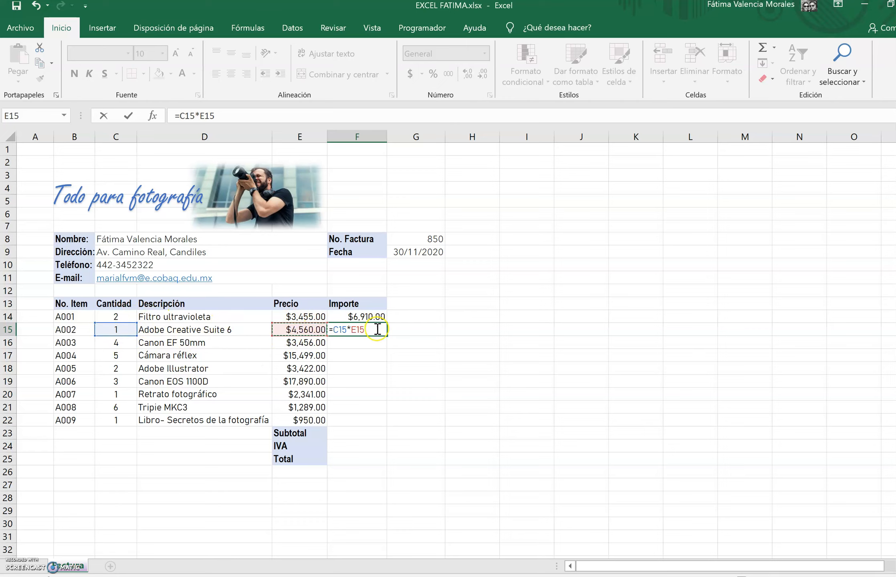
{"action": "key", "text": "Return"}
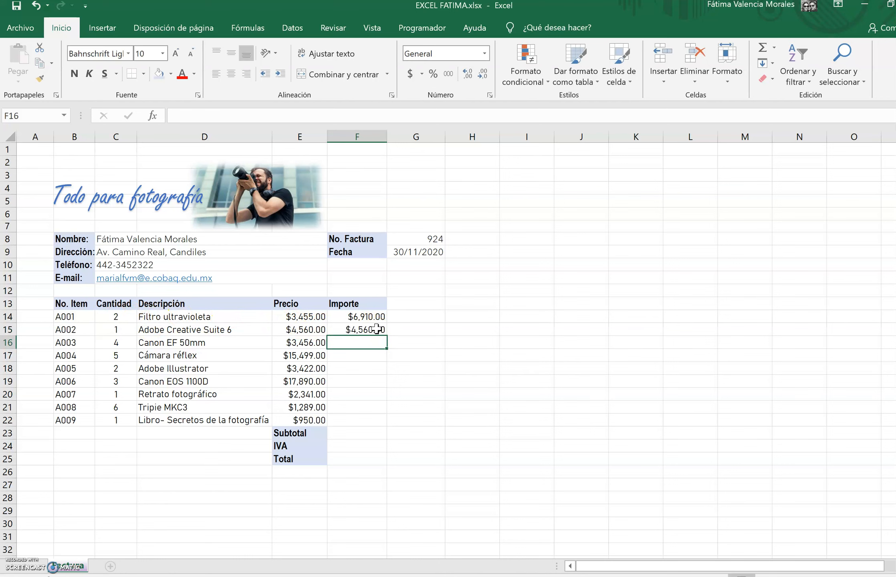
- Fill the Importe formula from F15 down through F22 for the remaining items
{"action": "left_click", "coordinate": [376, 329]}
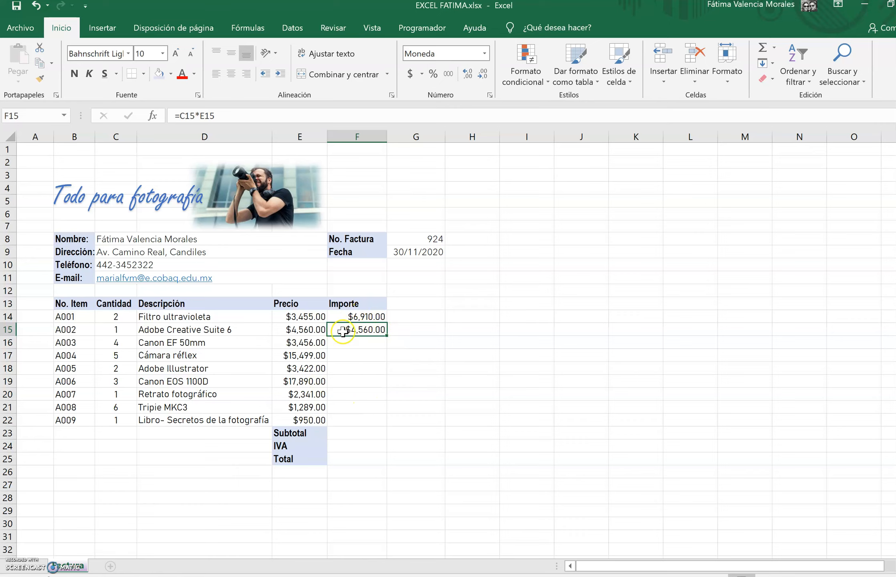
{"action": "left_click", "coordinate": [357, 316]}
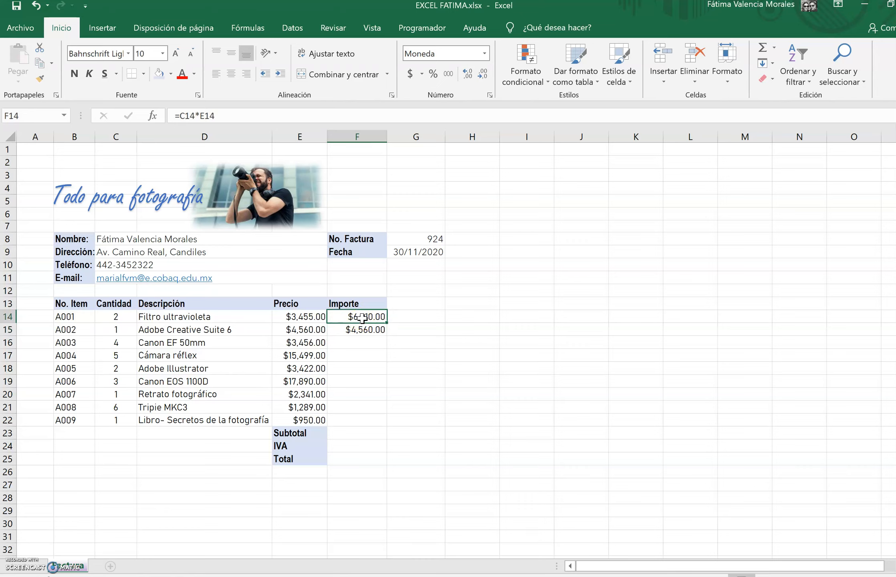
{"action": "left_click", "coordinate": [357, 331]}
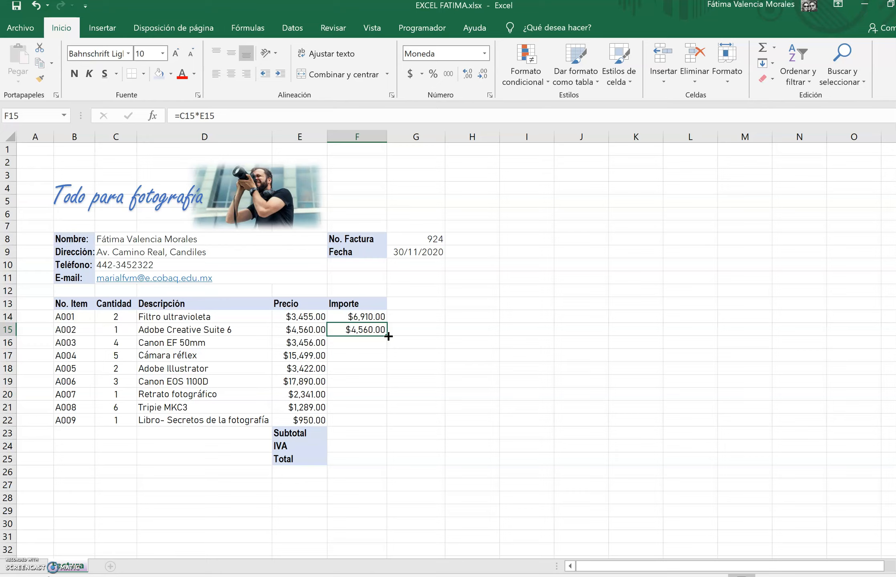
{"action": "left_click_drag", "start_coordinate": [388, 336], "coordinate": [382, 426]}
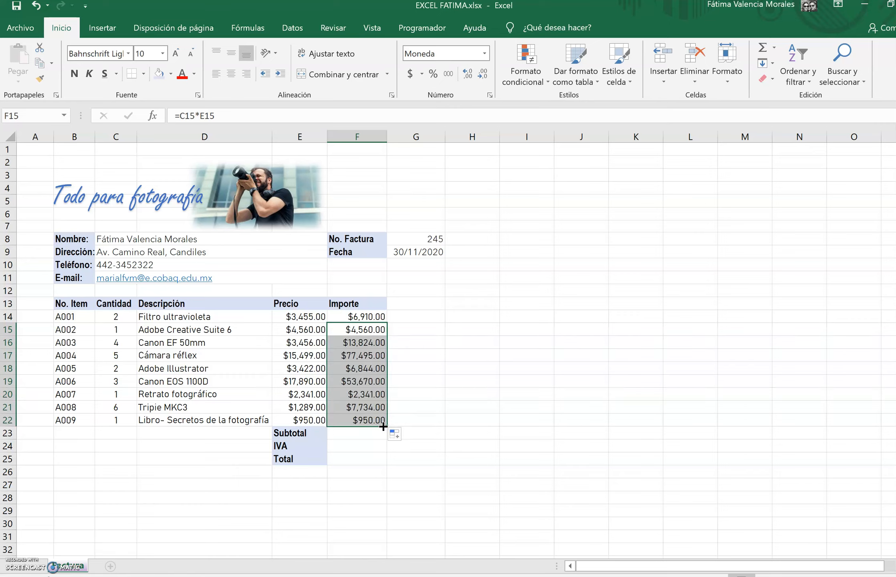
- Examine the Importe formulas in column F row by row down to F22 to check their cell references
{"action": "left_click", "coordinate": [365, 343]}
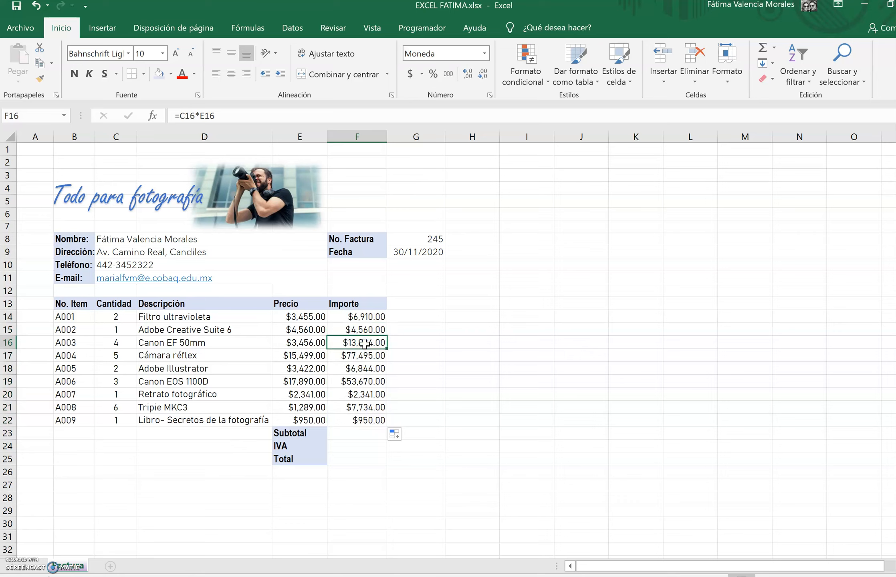
{"action": "key", "text": "Down"}
{"action": "key", "text": "Down"}
{"action": "key", "text": "Down"}
{"action": "key", "text": "Down"}
{"action": "key", "text": "Down"}
{"action": "key", "text": "Down"}
{"action": "key", "text": "Up"}
{"action": "key", "text": "Up"}
{"action": "key", "text": "Up"}
{"action": "key", "text": "Up"}
{"action": "key", "text": "Up"}
{"action": "key", "text": "Up"}
{"action": "key", "text": "Up"}
{"action": "key", "text": "Down"}
{"action": "key", "text": "Down"}
{"action": "key", "text": "Down"}
{"action": "key", "text": "Down"}
{"action": "key", "text": "Down"}
{"action": "key", "text": "Down"}
{"action": "key", "text": "Down"}
{"action": "key", "text": "Up"}
{"action": "key", "text": "Up"}
{"action": "key", "text": "Up"}
{"action": "key", "text": "Up"}
{"action": "key", "text": "Up"}
{"action": "key", "text": "Up"}
{"action": "key", "text": "Up"}
{"action": "key", "text": "Down"}
{"action": "key", "text": "Down"}
{"action": "key", "text": "Down"}
{"action": "key", "text": "Down"}
{"action": "key", "text": "Down"}
{"action": "key", "text": "Down"}
{"action": "key", "text": "Down"}
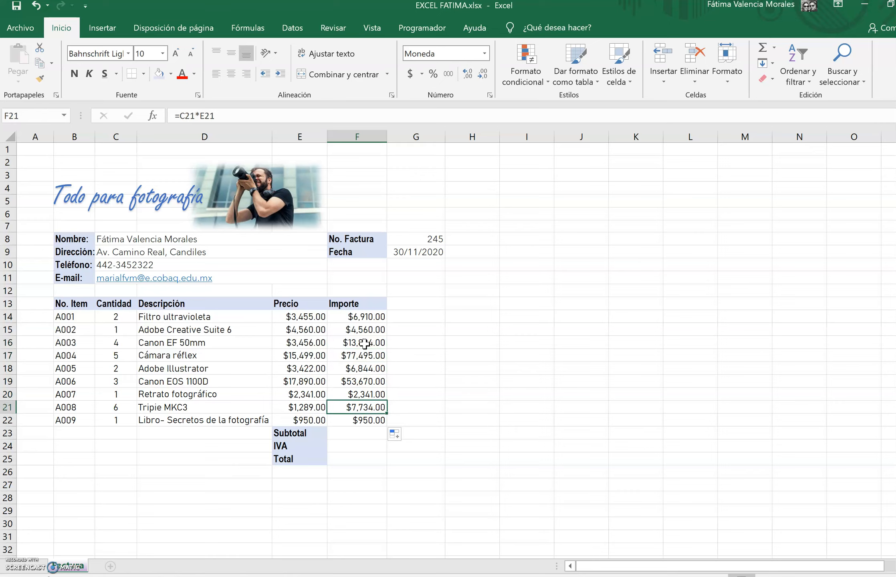
{"action": "key", "text": "Up"}
{"action": "key", "text": "Up"}
{"action": "key", "text": "Up"}
{"action": "key", "text": "Up"}
{"action": "key", "text": "Up"}
{"action": "key", "text": "Up"}
{"action": "key", "text": "Down"}
{"action": "key", "text": "Down"}
{"action": "key", "text": "Down"}
{"action": "key", "text": "Down"}
{"action": "key", "text": "Down"}
{"action": "key", "text": "Down"}
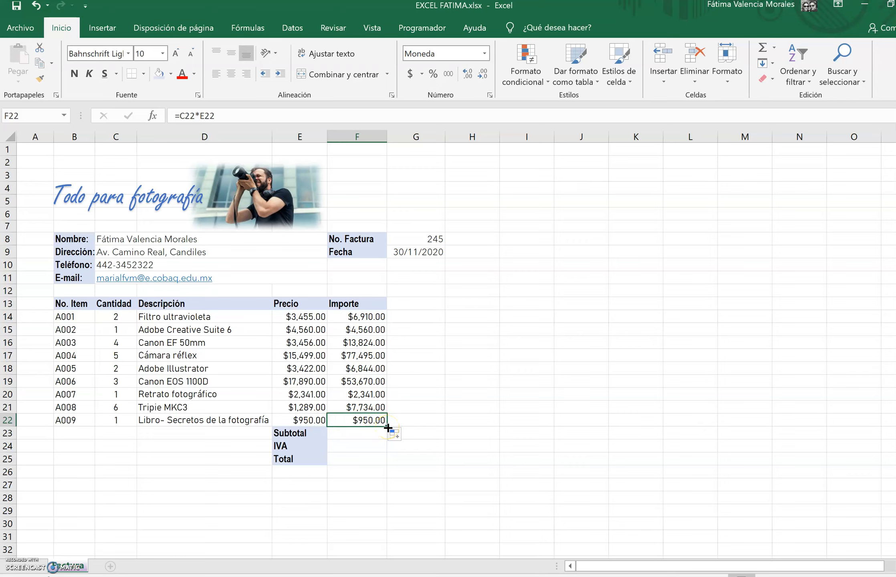
- Try filling the F22 formula across into G22:H22 and inspect which cells the copies reference
{"action": "left_click_drag", "start_coordinate": [388, 427], "coordinate": [461, 426]}
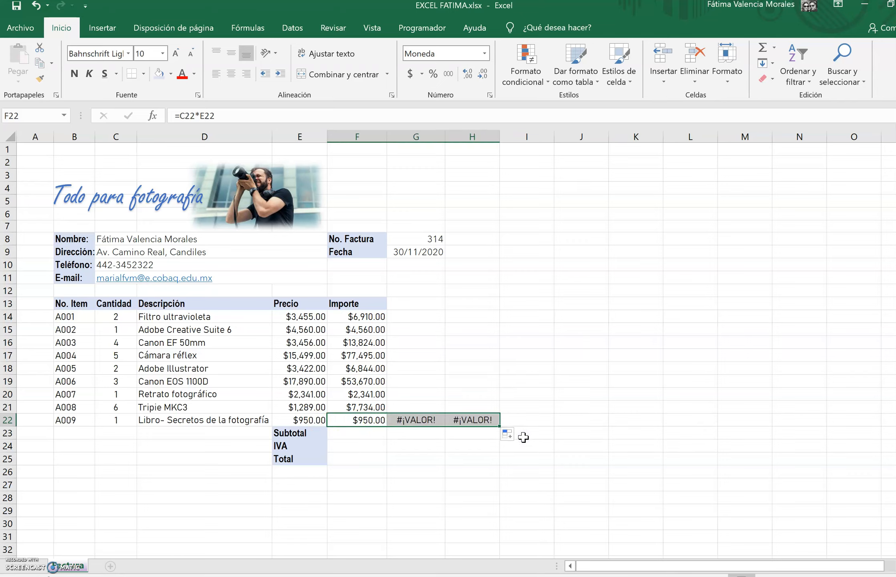
{"action": "left_click", "coordinate": [413, 419]}
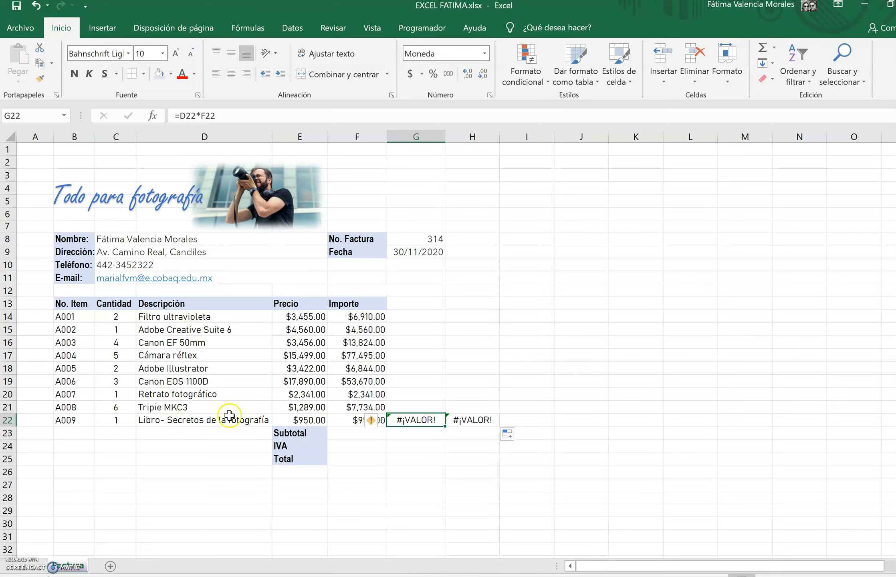
{"action": "left_click", "coordinate": [186, 423]}
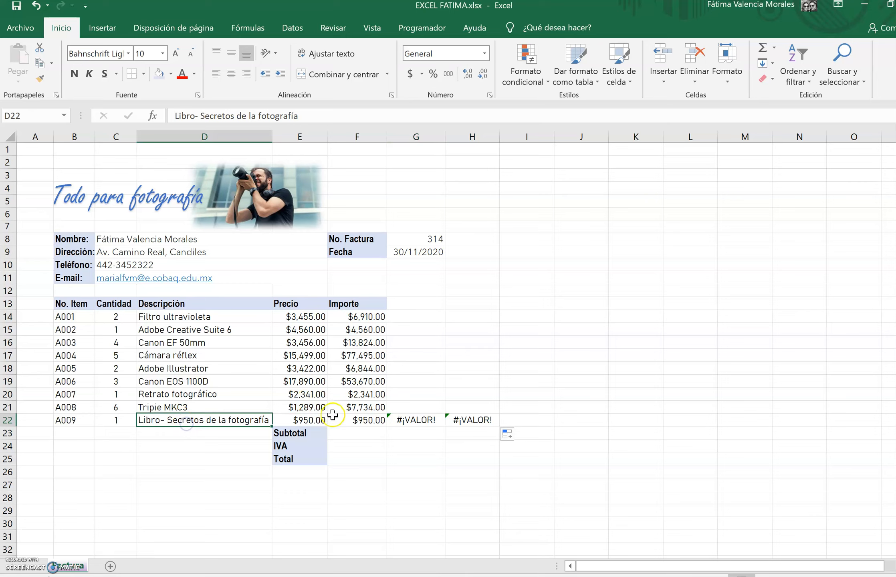
{"action": "left_click", "coordinate": [363, 419]}
- Delete the copied formulas from G22:H22
{"action": "left_click", "coordinate": [425, 420]}
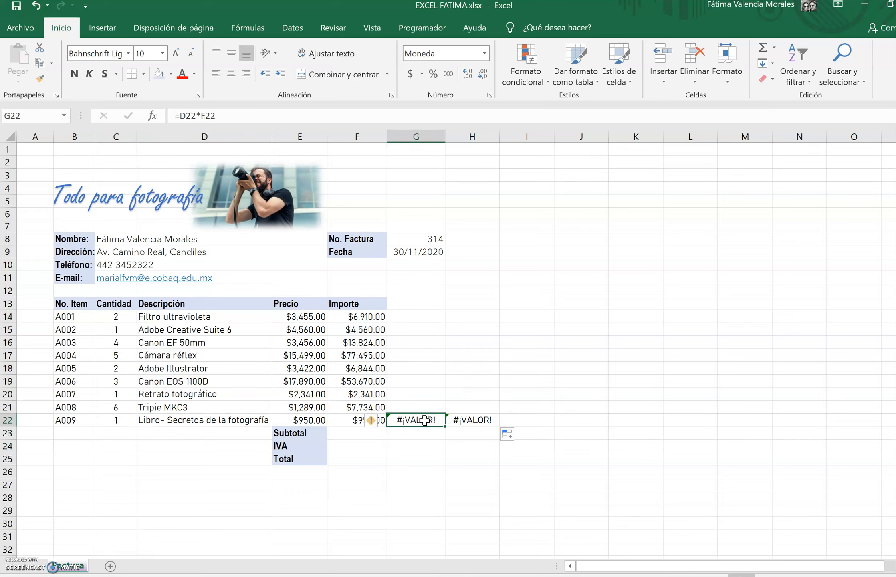
{"action": "key", "text": "shift+Right"}
{"action": "key", "text": "Delete"}
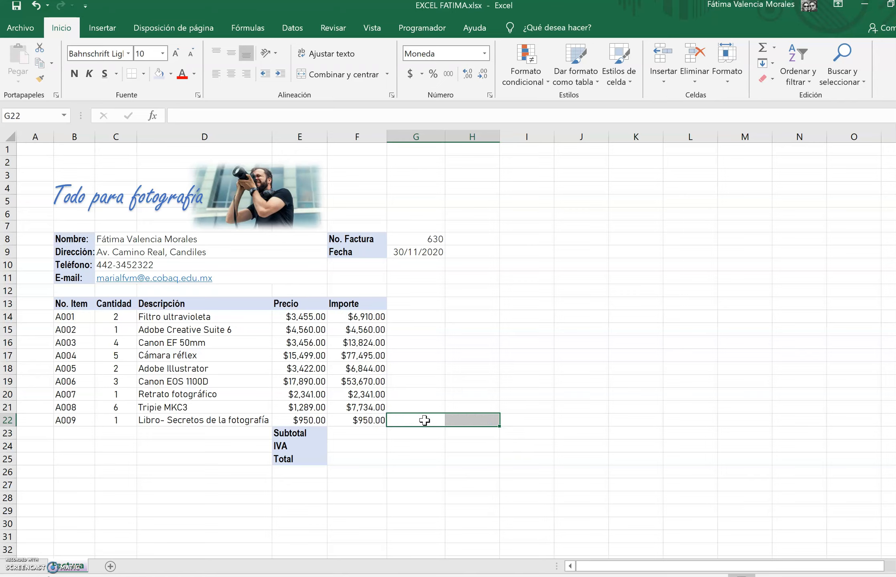
{"action": "left_click", "coordinate": [426, 444]}
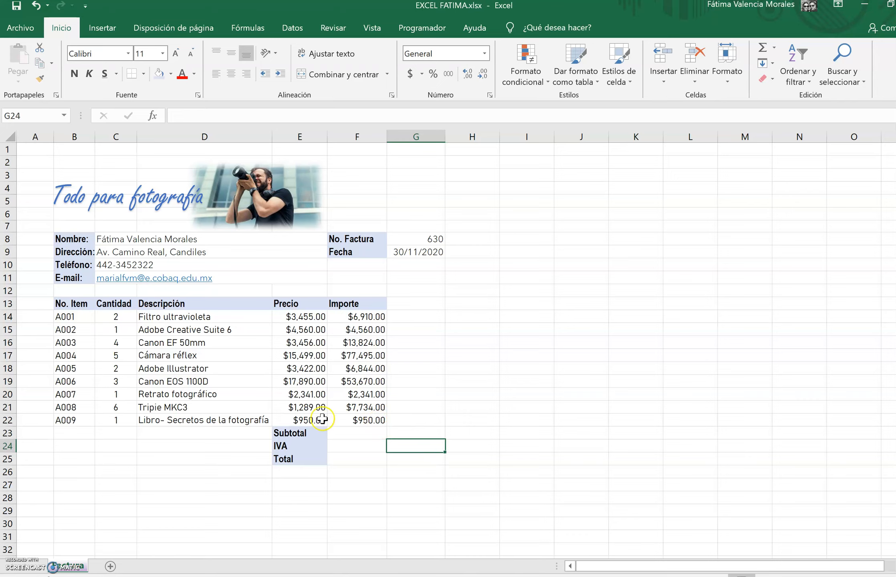
- Start a formula in the Subtotal cell F23 with an equals sign
{"action": "left_click", "coordinate": [361, 435]}
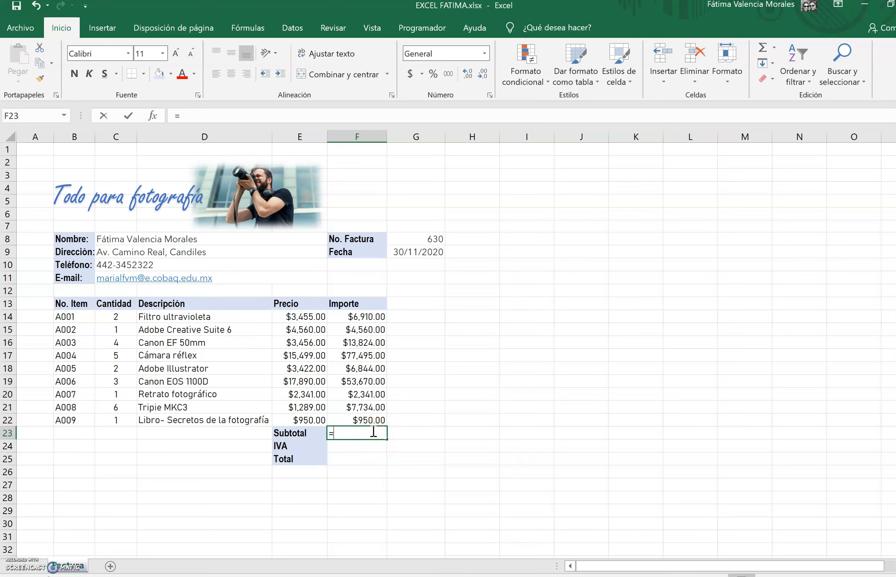
{"action": "type", "text": "="}
- Try building the subtotal by adding individual Importe cells as =F14+F15+F16+F17
{"action": "left_click", "coordinate": [352, 315]}
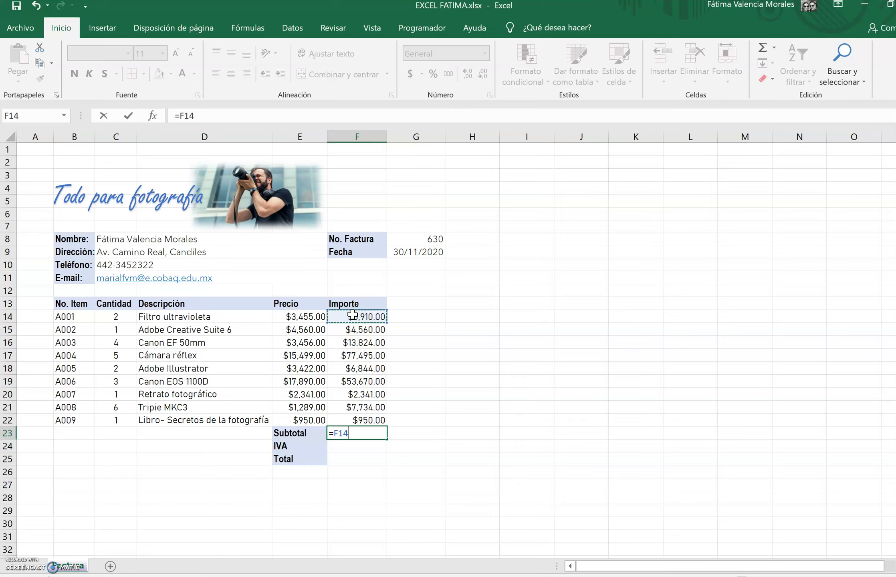
{"action": "type", "text": "+"}
{"action": "left_click", "coordinate": [356, 328]}
{"action": "type", "text": "+"}
{"action": "left_click", "coordinate": [364, 344]}
{"action": "type", "text": "+"}
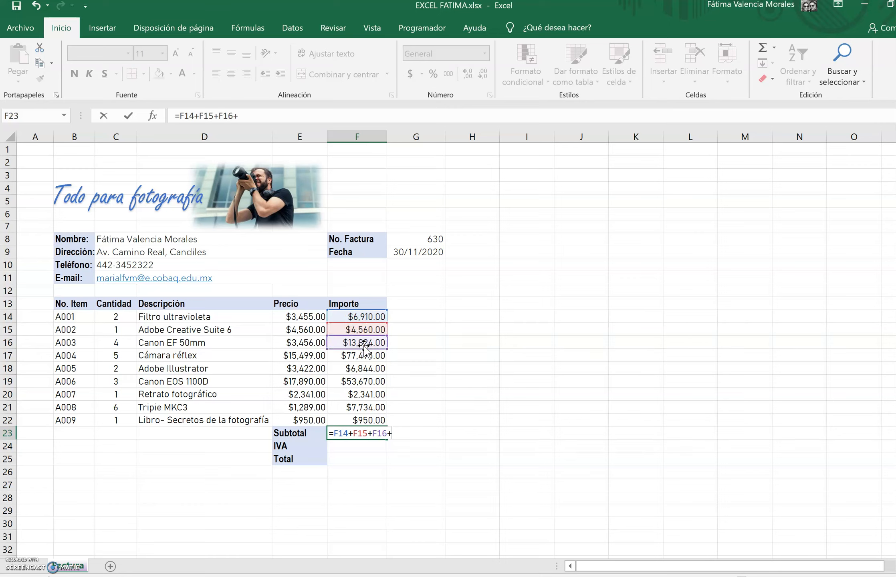
{"action": "left_click", "coordinate": [354, 357]}
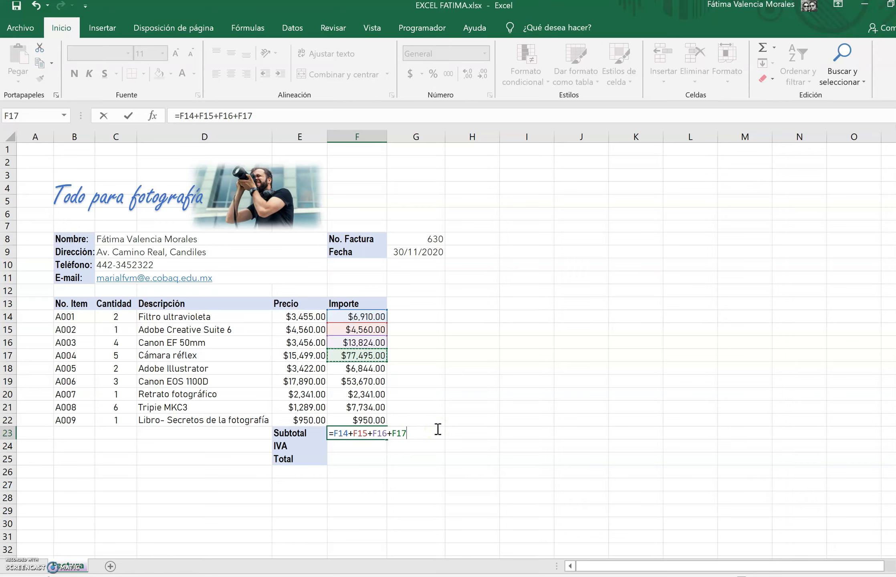
- Erase the individual cell references from the F23 formula, keeping only the equals sign
{"action": "key", "text": "BackSpace"}
{"action": "key", "text": "BackSpace"}
{"action": "key", "text": "BackSpace"}
{"action": "key", "text": "BackSpace"}
{"action": "key", "text": "BackSpace"}
{"action": "key", "text": "BackSpace"}
{"action": "key", "text": "BackSpace"}
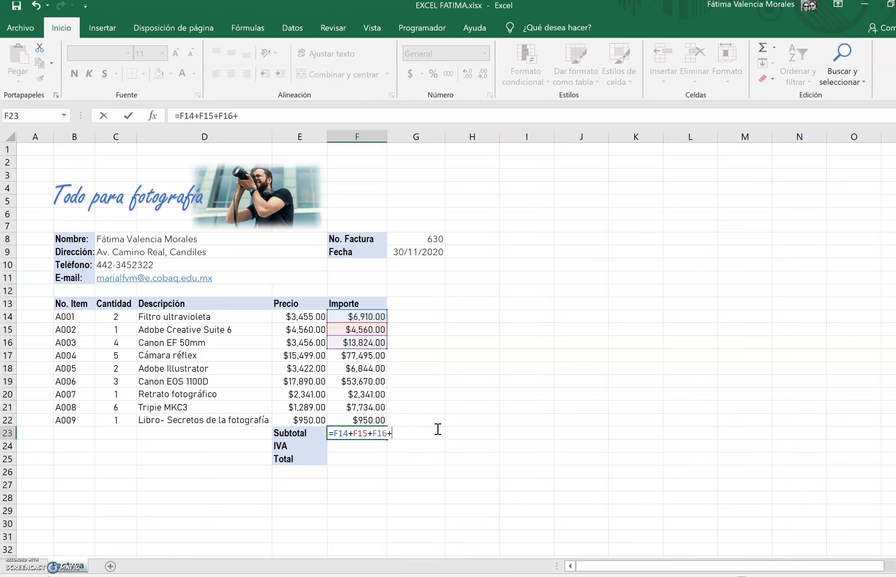
{"action": "key", "text": "BackSpace"}
{"action": "key", "text": "BackSpace"}
{"action": "key", "text": "BackSpace"}
{"action": "key", "text": "BackSpace"}
{"action": "key", "text": "BackSpace"}
{"action": "key", "text": "BackSpace"}
{"action": "key", "text": "BackSpace"}
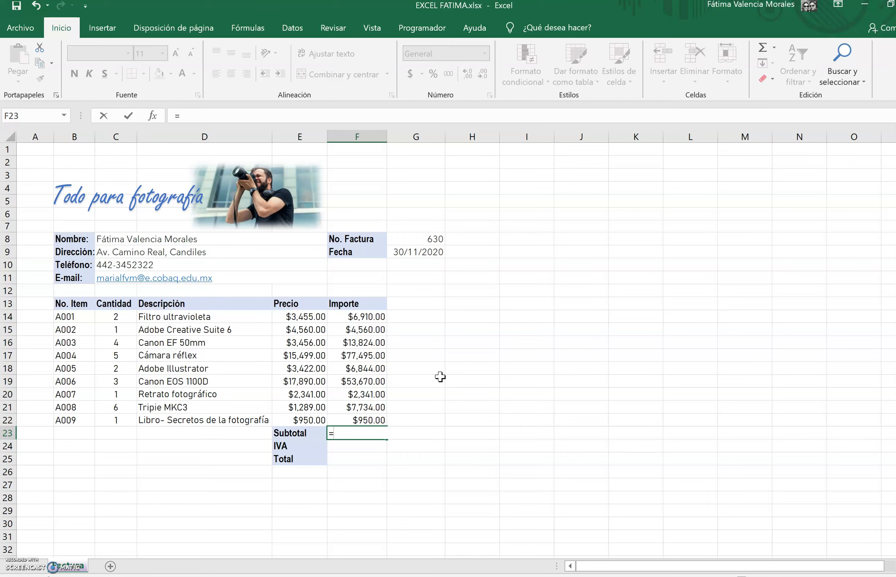
- Complete the Subtotal formula in F23 as =suma(F14:F22) to add all the Importe values
{"action": "type", "text": "suma"}
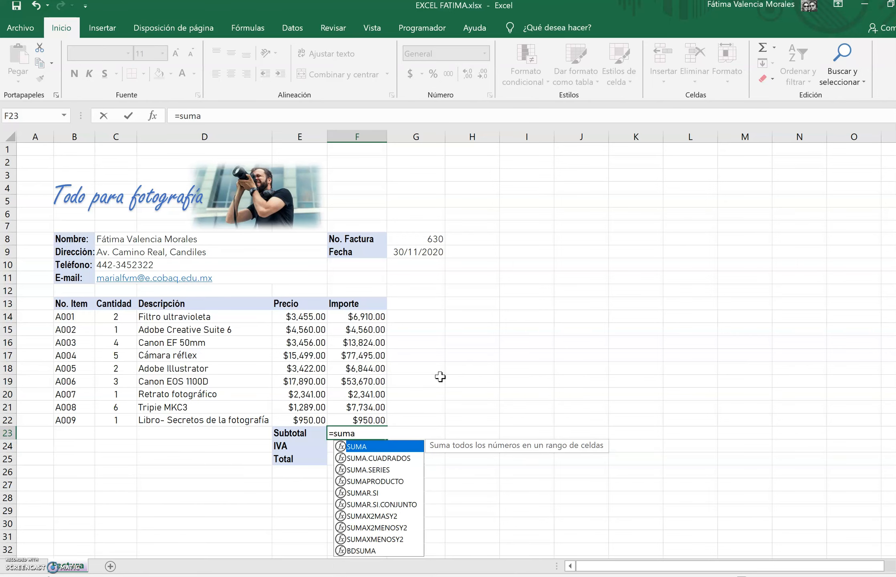
{"action": "type", "text": "("}
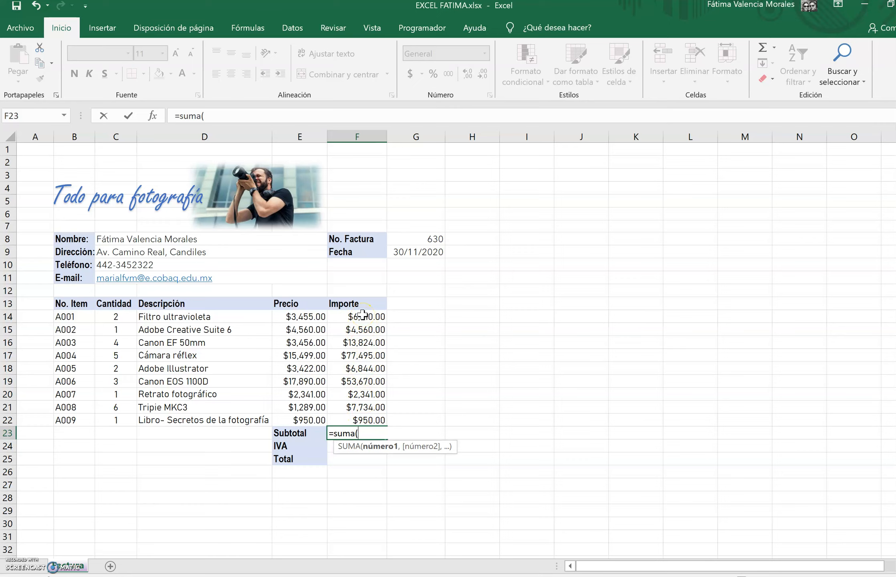
{"action": "left_click_drag", "start_coordinate": [362, 315], "coordinate": [346, 419]}
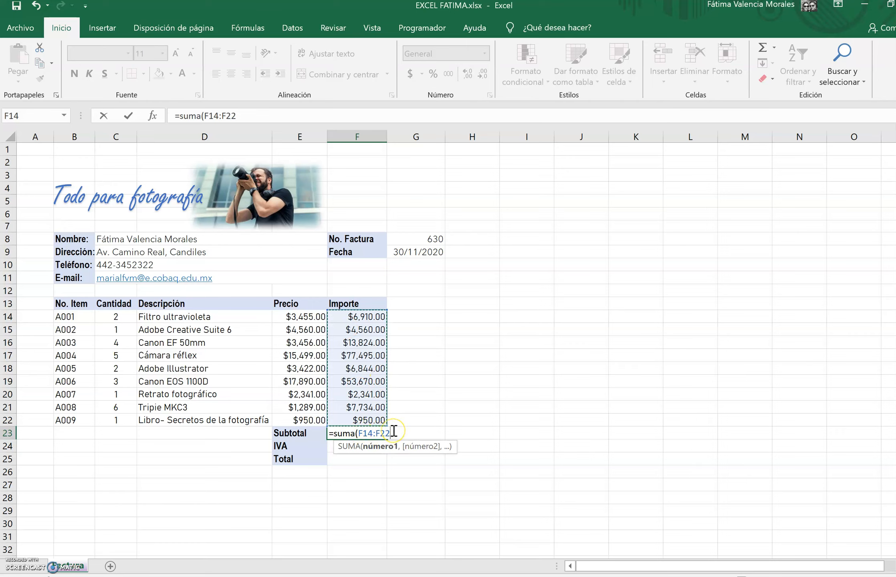
{"action": "left_click", "coordinate": [394, 431]}
{"action": "left_click", "coordinate": [360, 432]}
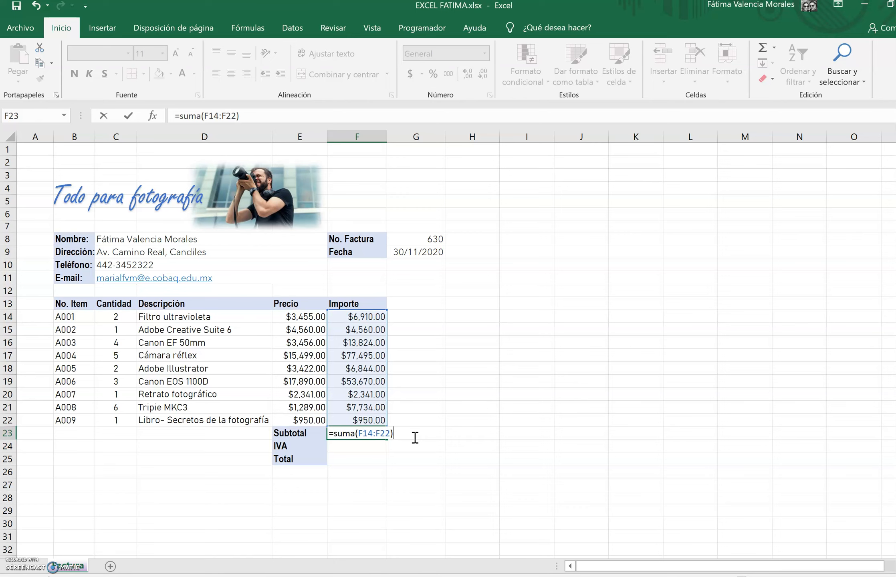
{"action": "key", "text": "Return"}
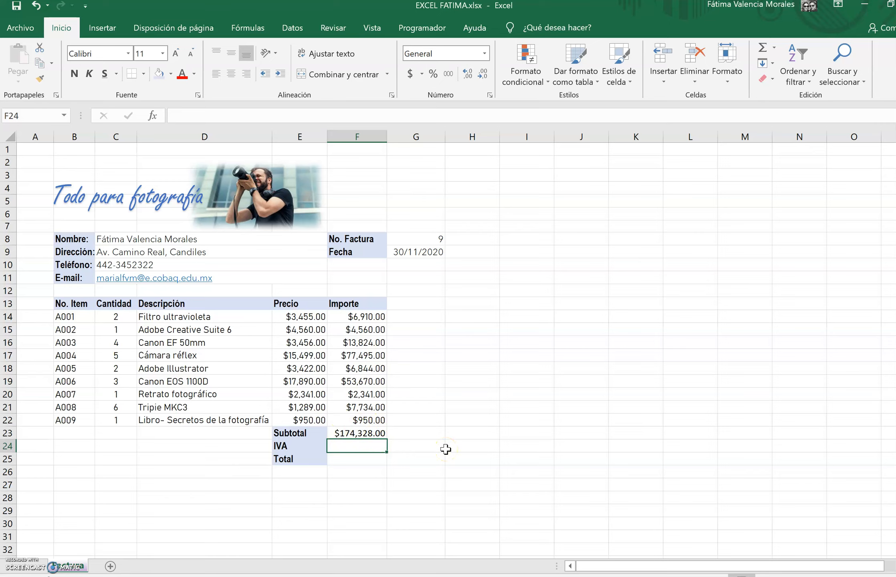
- Calculate the IVA in F24 as 16% of the subtotal with the formula =F23*16%
{"action": "type", "text": "="}
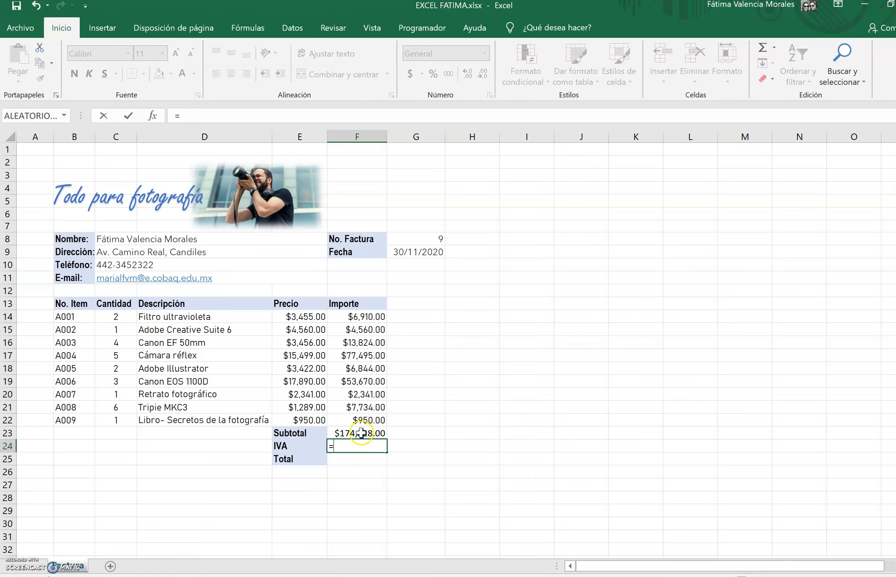
{"action": "left_click", "coordinate": [361, 433]}
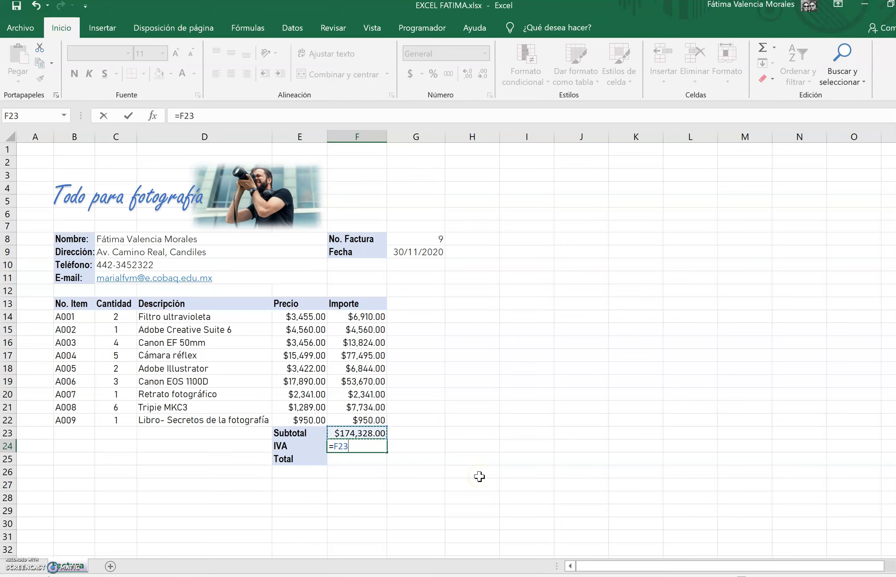
{"action": "type", "text": "*16%"}
{"action": "key", "text": "Return"}
{"action": "left_click", "coordinate": [375, 447]}
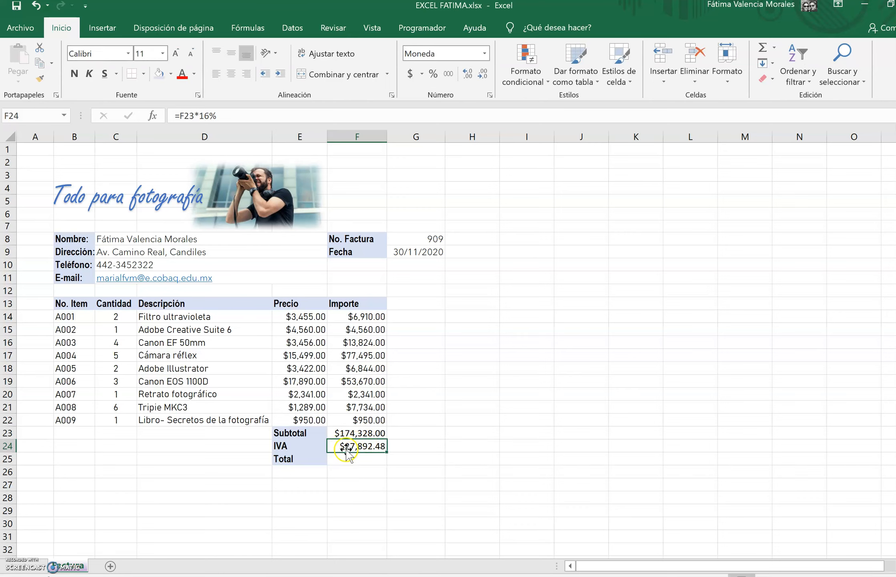
- Calculate the invoice Total in F25 by adding the subtotal and IVA with the formula =F23+F24
{"action": "left_click", "coordinate": [355, 433]}
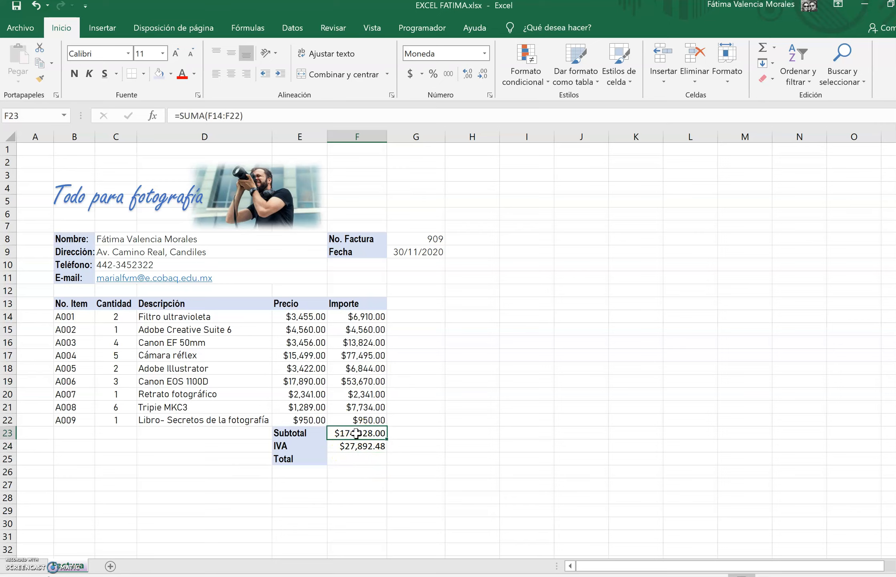
{"action": "left_click", "coordinate": [361, 449]}
{"action": "left_click", "coordinate": [349, 460]}
{"action": "type", "text": "="}
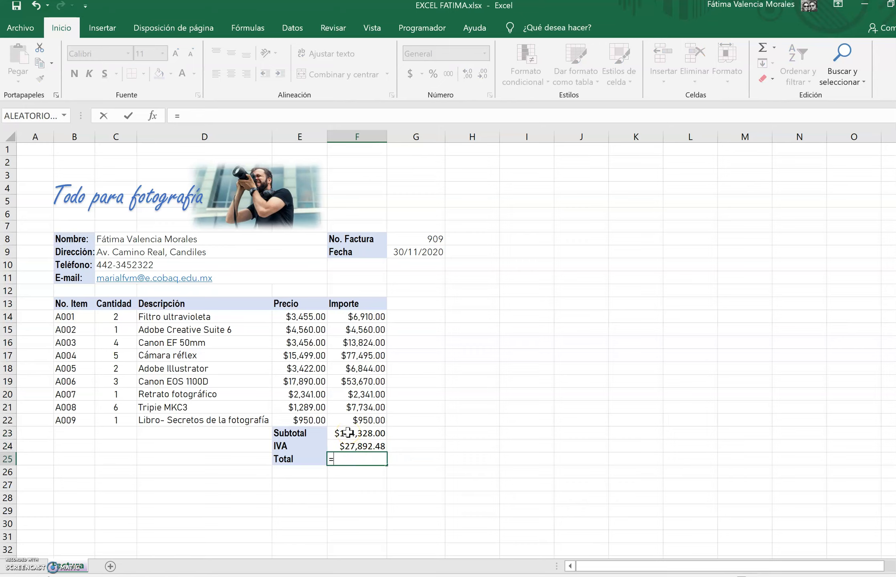
{"action": "left_click", "coordinate": [346, 432]}
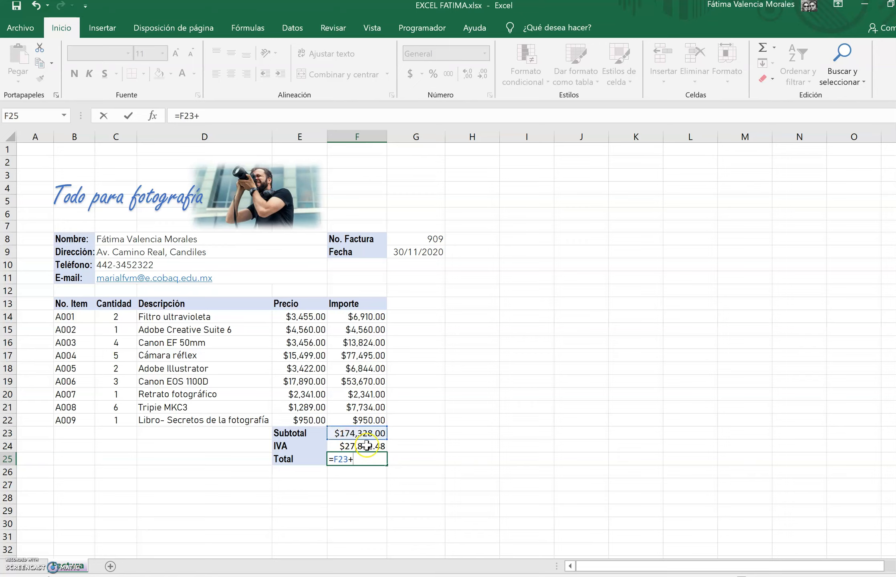
{"action": "left_click", "coordinate": [369, 447]}
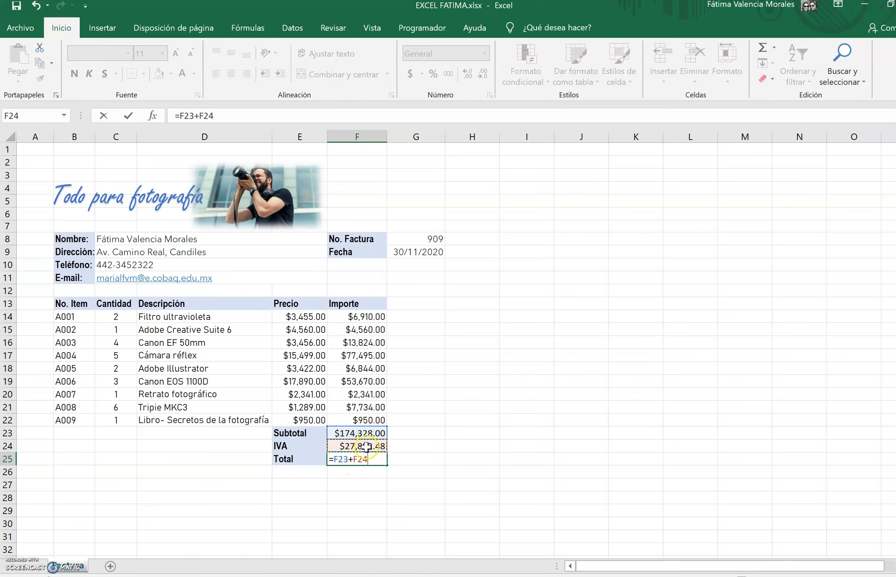
{"action": "key", "text": "Return"}
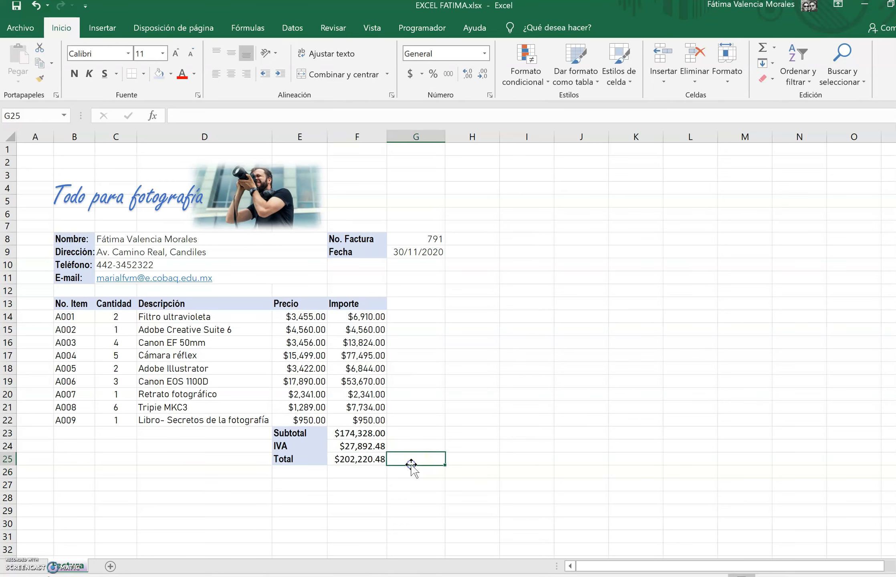
{"action": "left_click", "coordinate": [347, 459]}
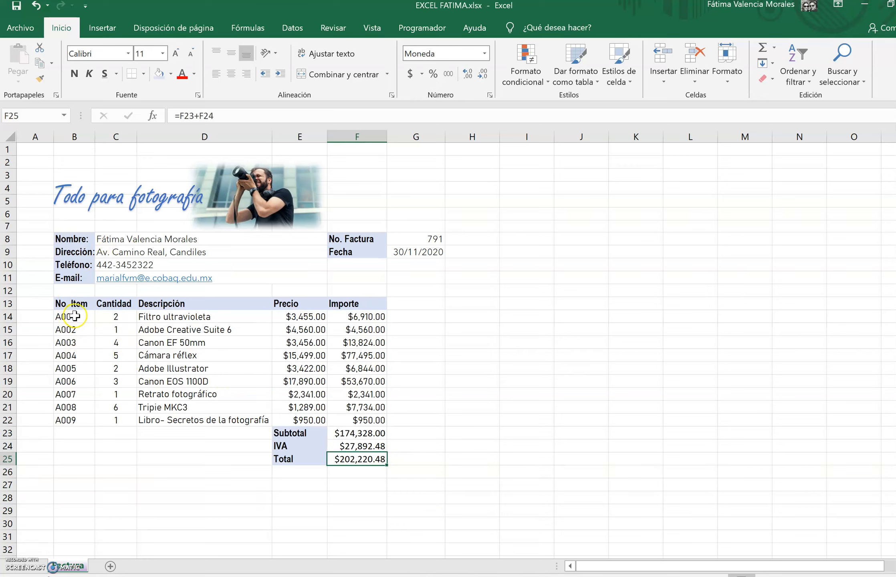
- Set dark blue, medium solid interior borders for the item table B13:F22 in the cell format settings
{"action": "left_click_drag", "start_coordinate": [72, 300], "coordinate": [358, 425]}
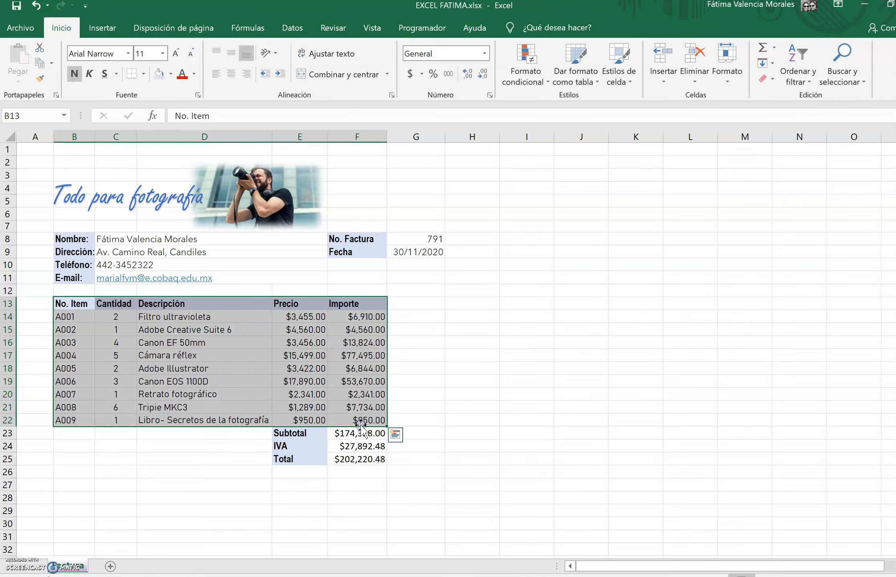
{"action": "left_click", "coordinate": [143, 73]}
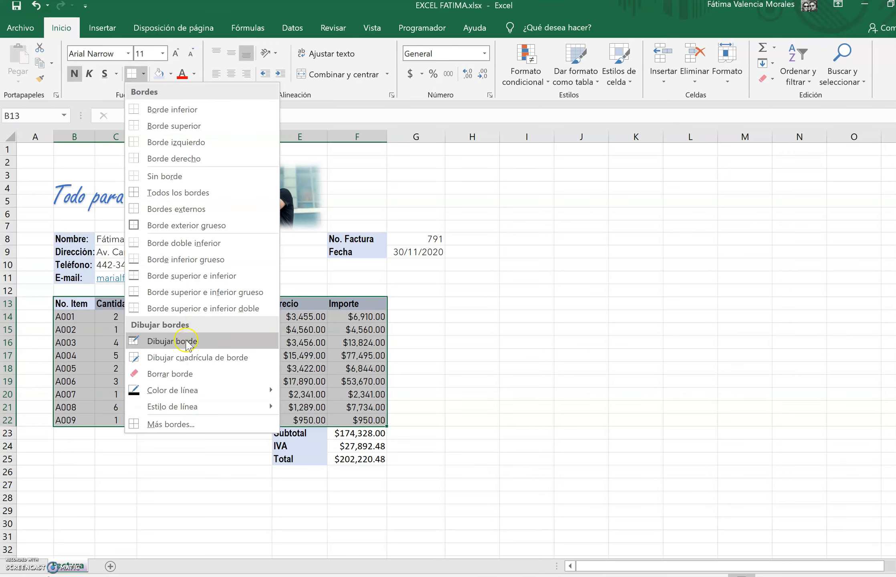
{"action": "left_click", "coordinate": [169, 423]}
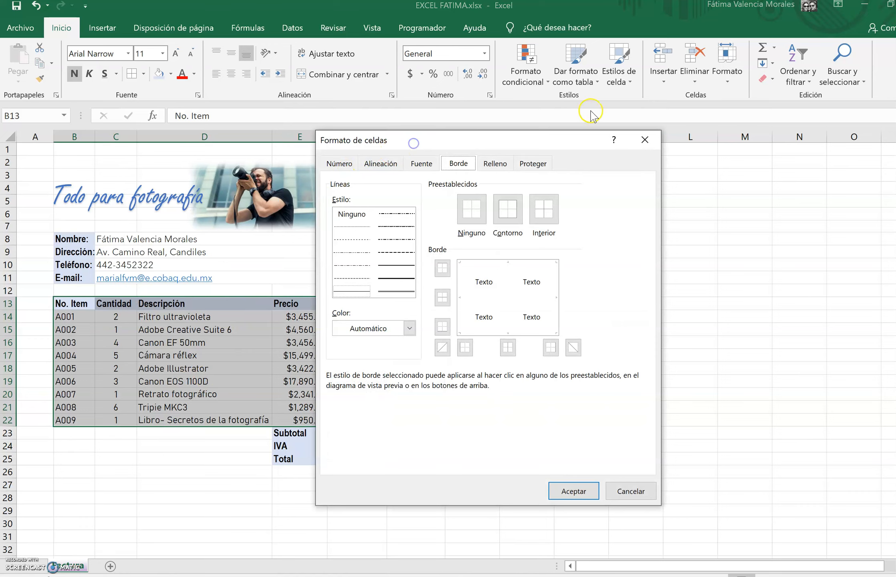
{"action": "left_click_drag", "start_coordinate": [509, 140], "coordinate": [585, 106]}
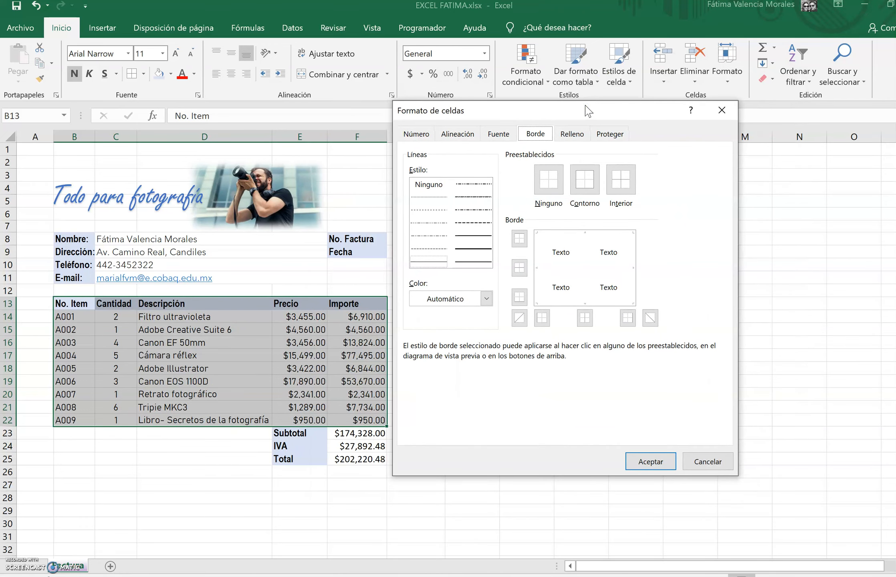
{"action": "left_click", "coordinate": [493, 111]}
{"action": "left_click_drag", "start_coordinate": [535, 108], "coordinate": [541, 105]}
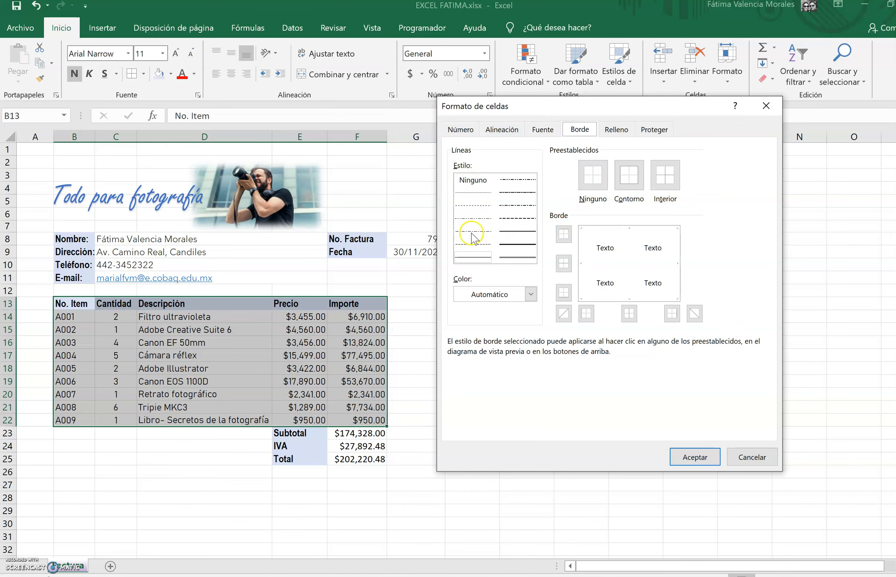
{"action": "left_click", "coordinate": [518, 232]}
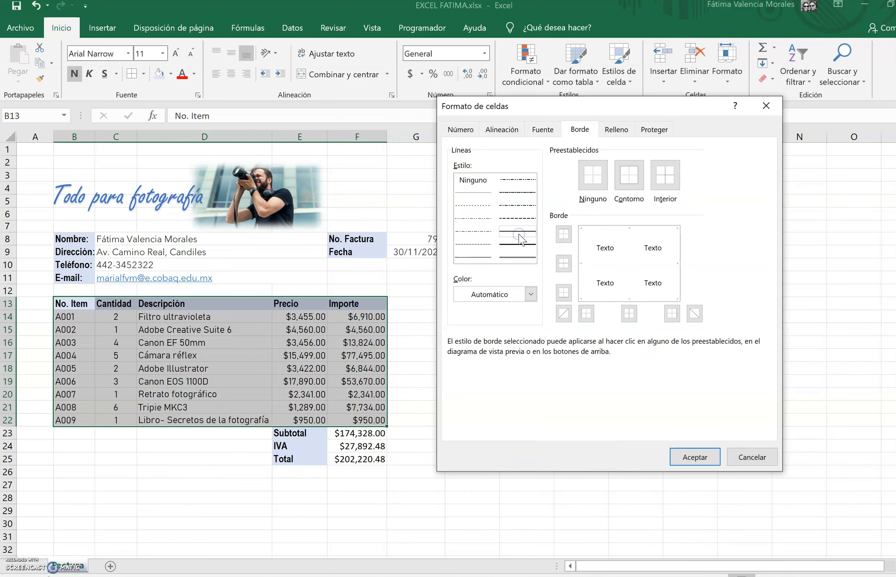
{"action": "left_click", "coordinate": [525, 292]}
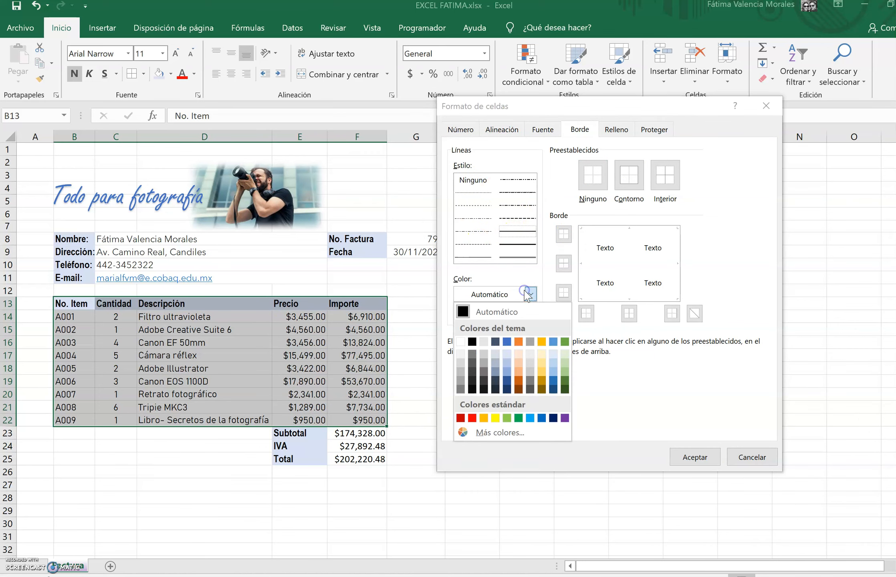
{"action": "left_click", "coordinate": [507, 389]}
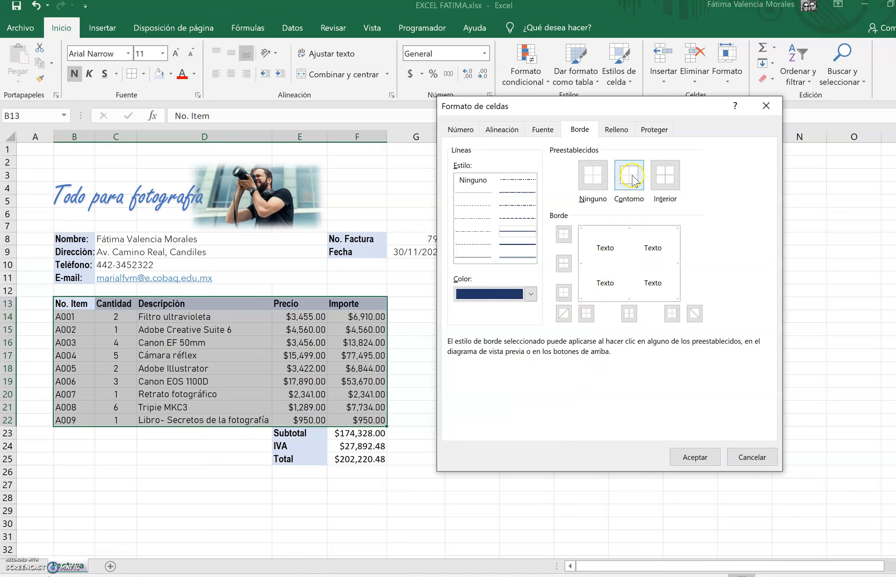
{"action": "left_click", "coordinate": [663, 176]}
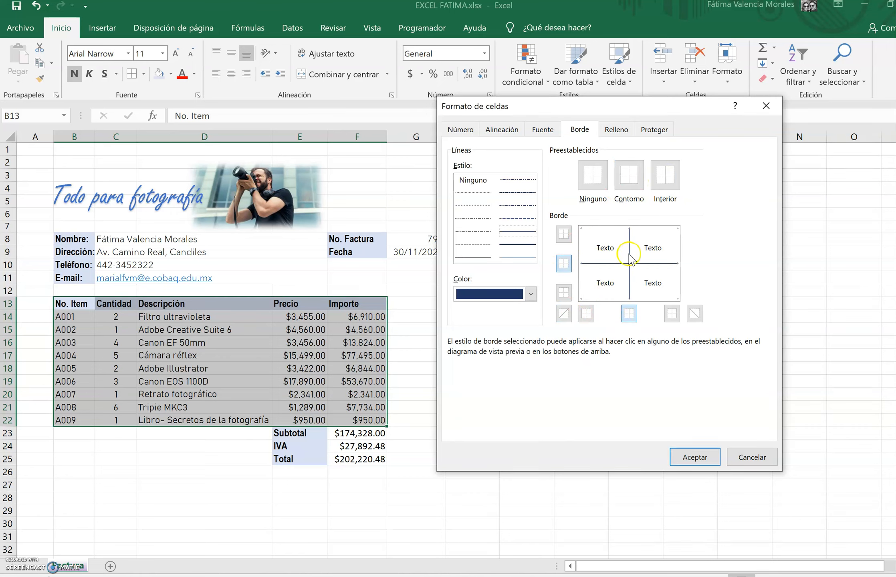
- Add a thicker solid dark blue outline around the item table and apply the border settings
{"action": "left_click", "coordinate": [516, 244]}
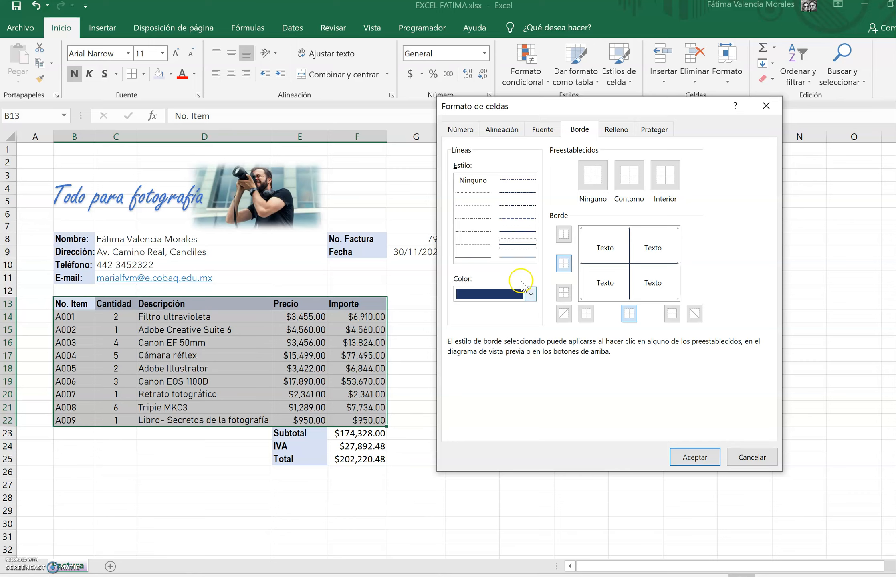
{"action": "left_click", "coordinate": [632, 183]}
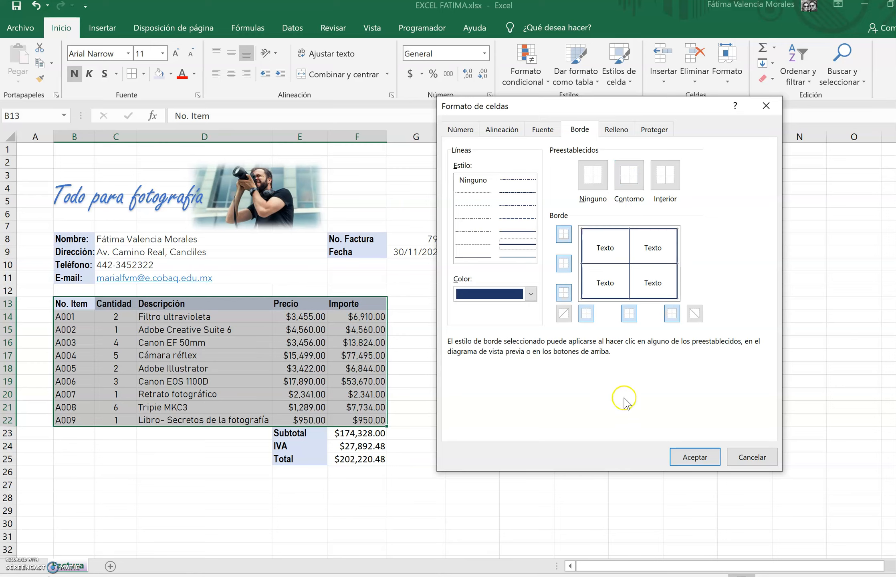
{"action": "left_click", "coordinate": [695, 462]}
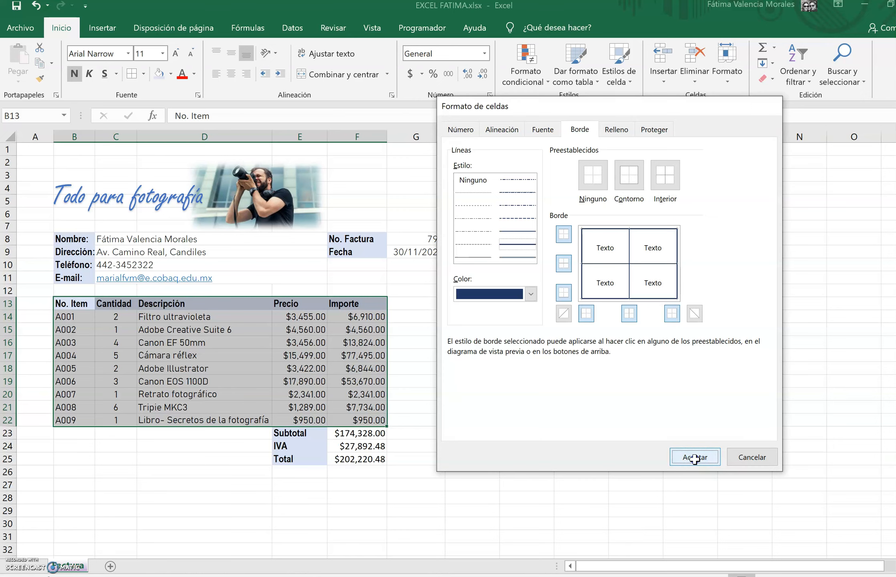
{"action": "left_click", "coordinate": [484, 350]}
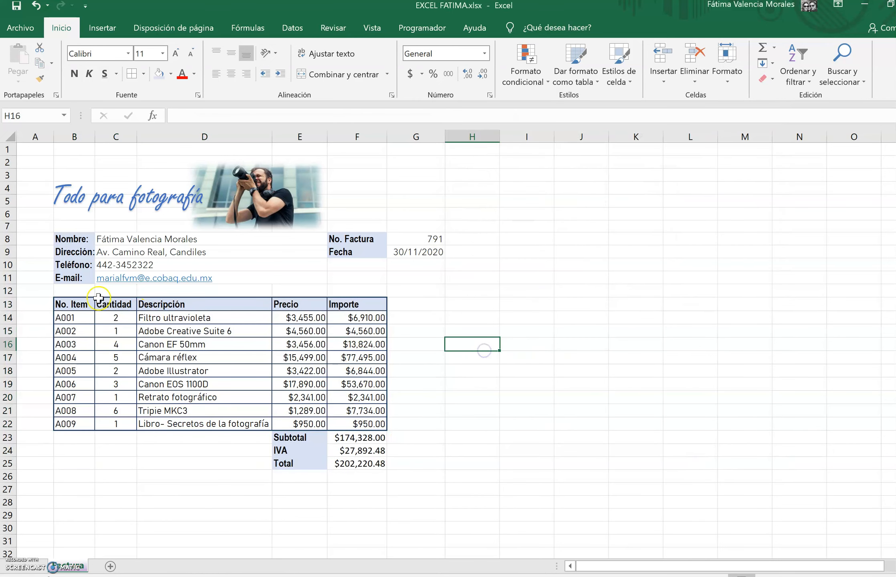
- Try removing all borders from the item table B13:F22, and undo the removal
{"action": "left_click_drag", "start_coordinate": [69, 304], "coordinate": [351, 420]}
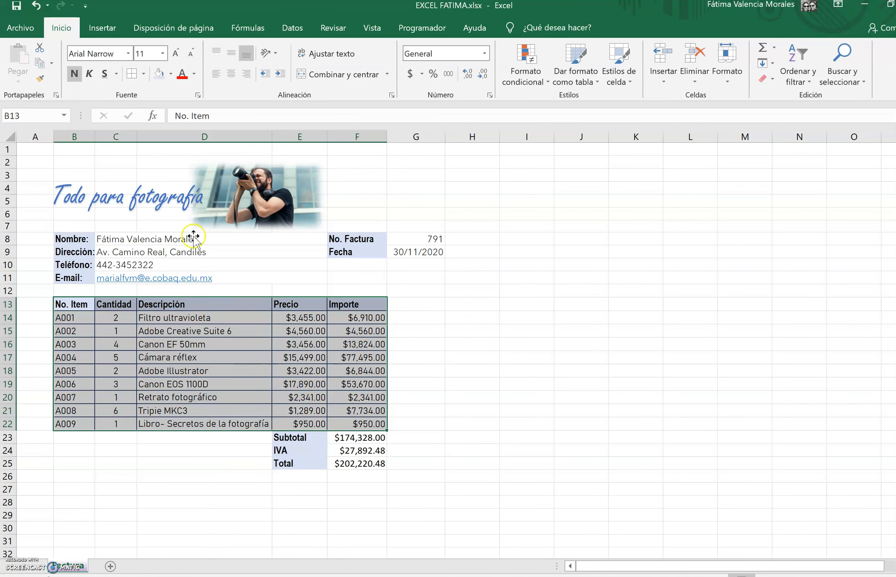
{"action": "left_click", "coordinate": [144, 74]}
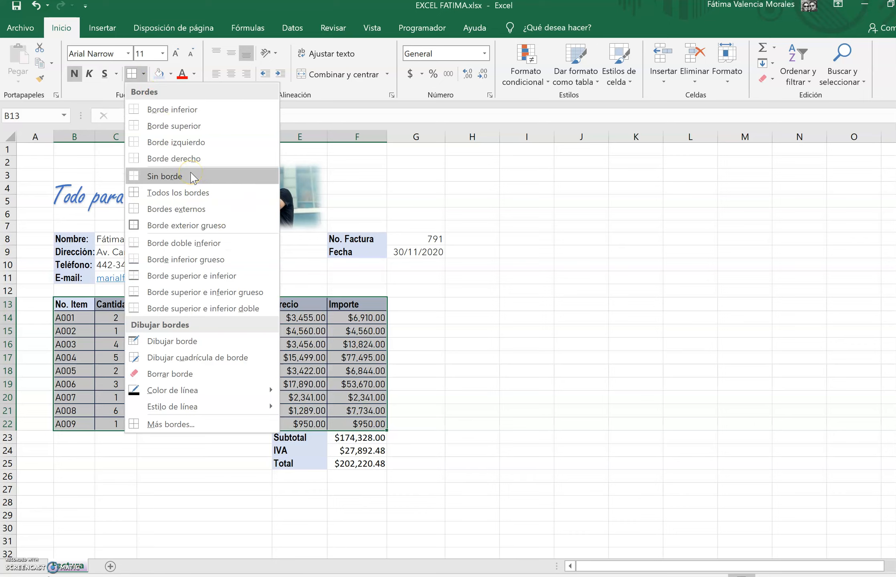
{"action": "left_click", "coordinate": [163, 177]}
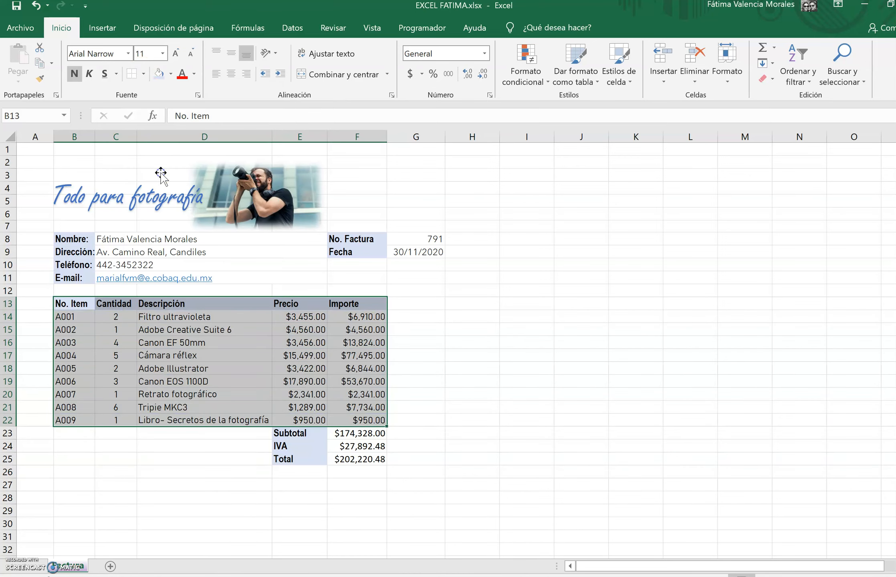
{"action": "left_click", "coordinate": [418, 353]}
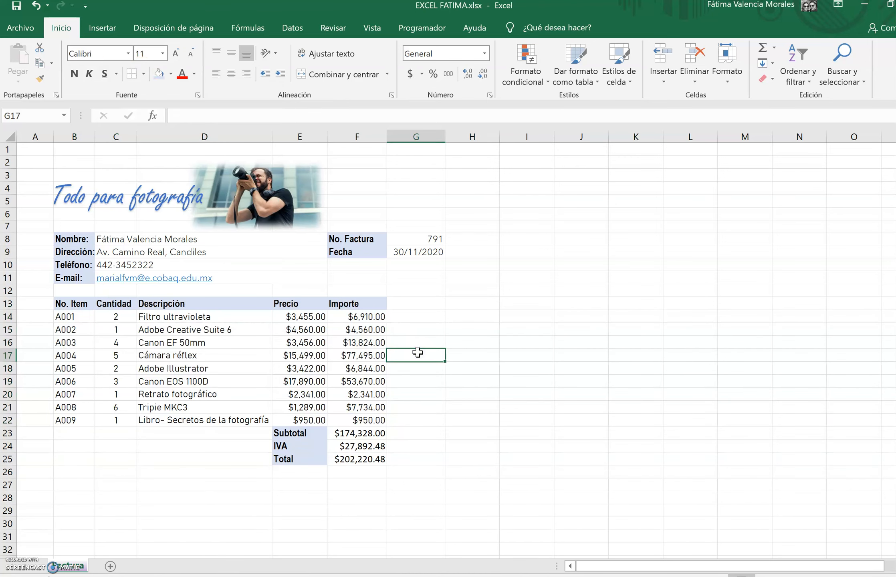
{"action": "key", "text": "ctrl+z"}
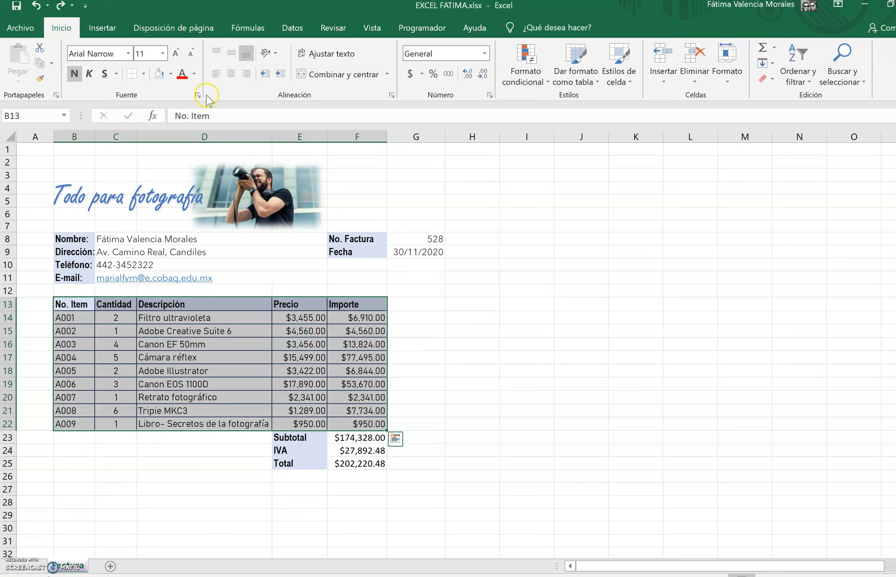
- Draw horizontal border lines between the Subtotal, IVA and Total amounts in F23:F25 with the draw border tool
{"action": "left_click", "coordinate": [143, 74]}
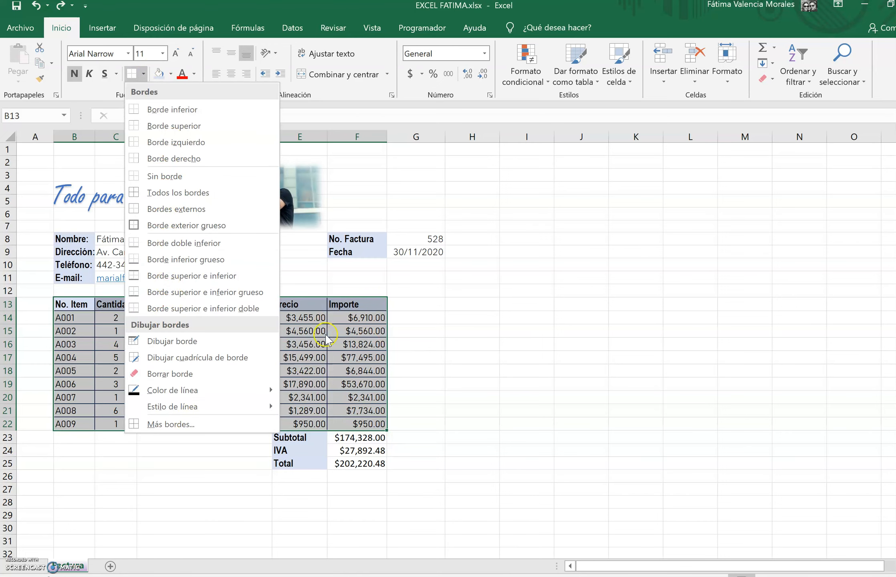
{"action": "left_click", "coordinate": [440, 374]}
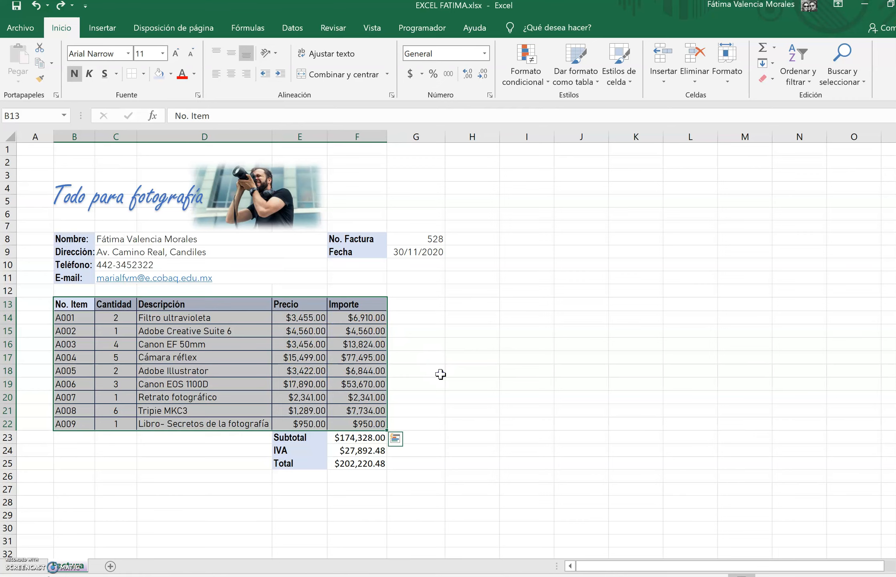
{"action": "left_click", "coordinate": [143, 74]}
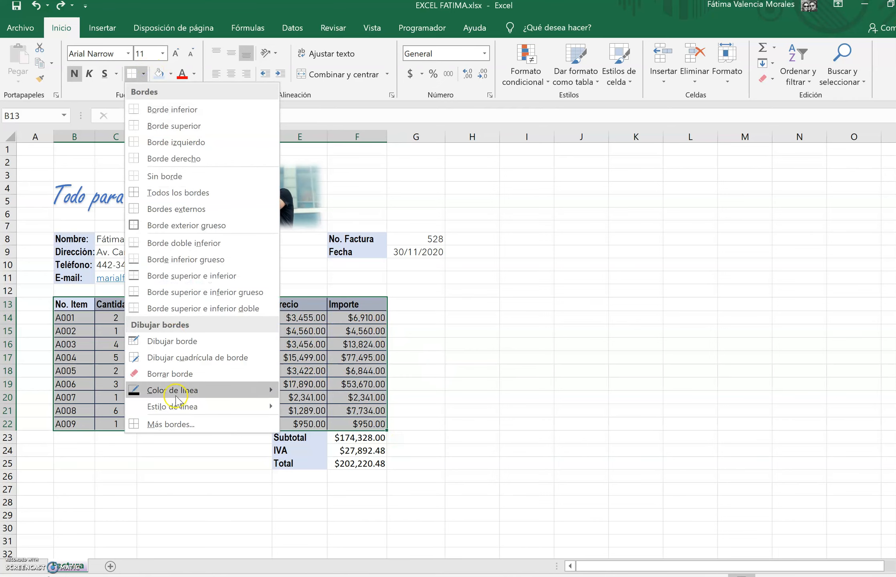
{"action": "left_click", "coordinate": [172, 341]}
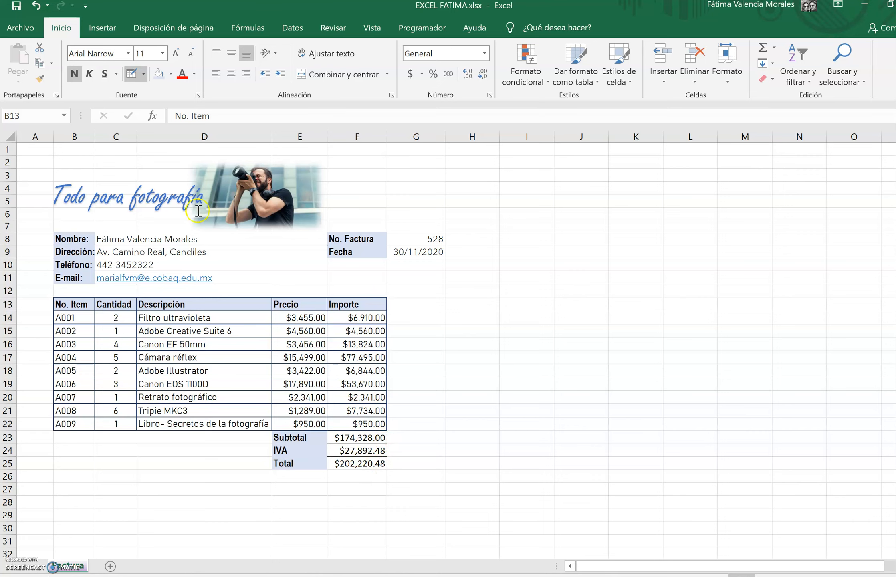
{"action": "left_click", "coordinate": [143, 74]}
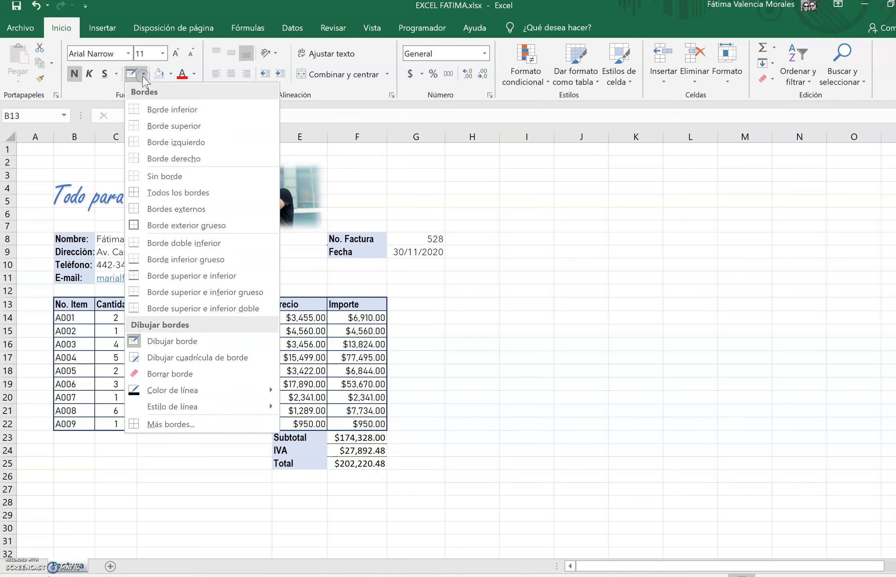
{"action": "left_click", "coordinate": [175, 341]}
{"action": "left_click", "coordinate": [349, 490]}
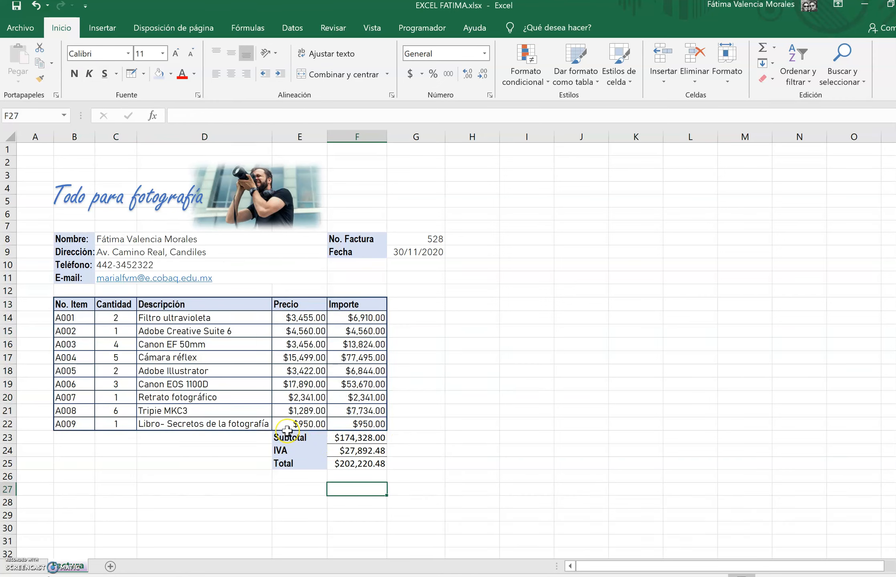
- Add a thick outside border around the totals block E23:F25 and around its amounts in F23:F25
{"action": "left_click_drag", "start_coordinate": [287, 433], "coordinate": [351, 463]}
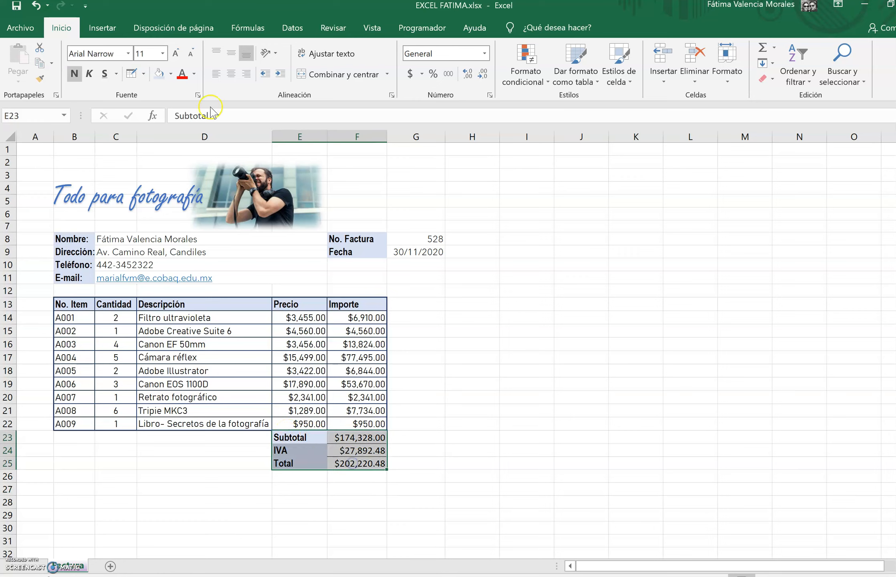
{"action": "left_click", "coordinate": [143, 74]}
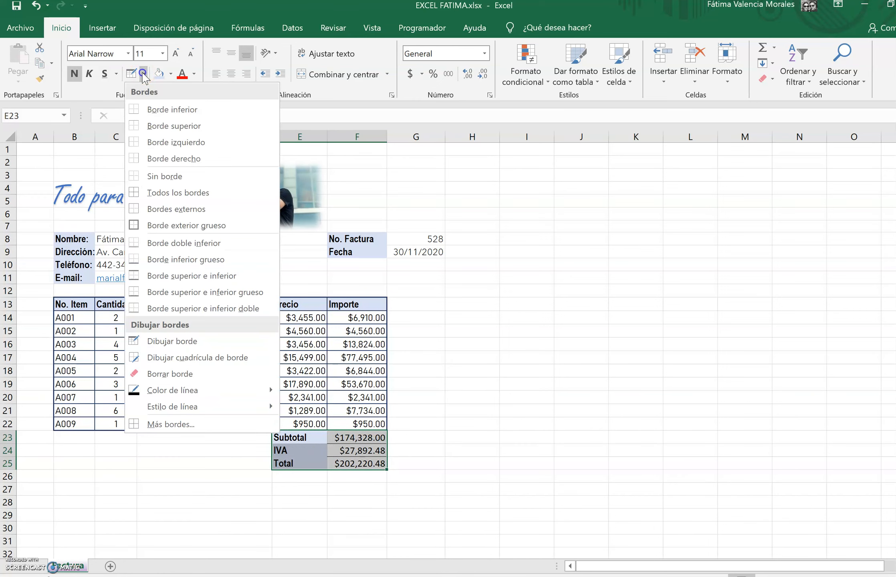
{"action": "left_click", "coordinate": [167, 225]}
{"action": "left_click", "coordinate": [476, 493]}
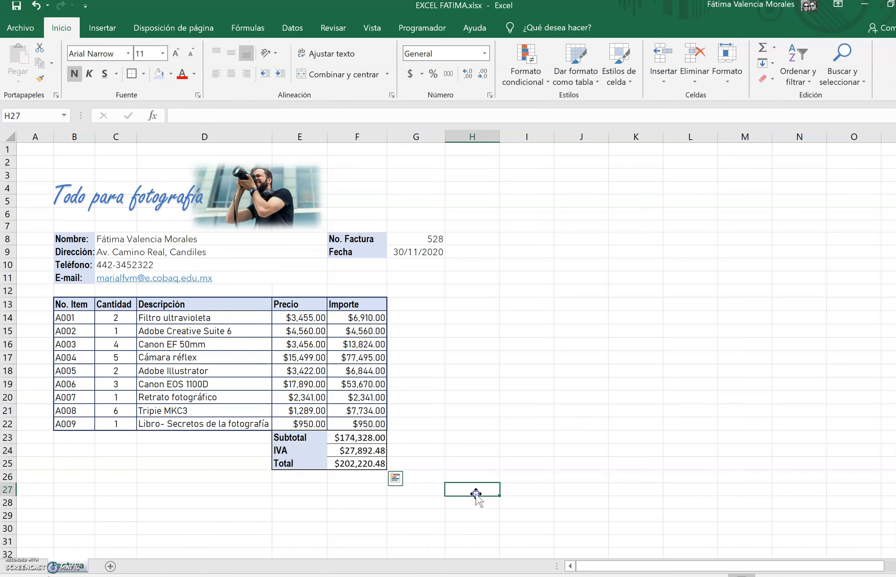
{"action": "left_click_drag", "start_coordinate": [365, 438], "coordinate": [365, 463]}
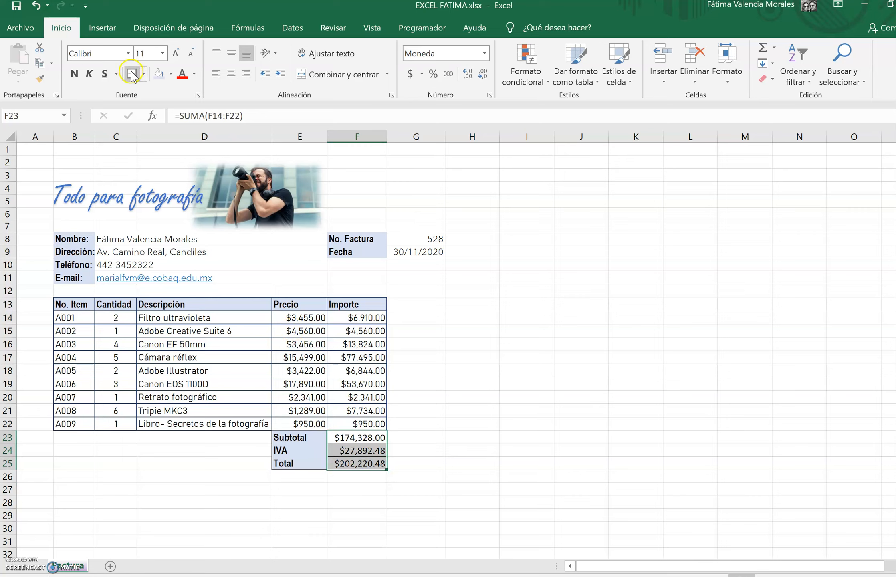
{"action": "left_click", "coordinate": [456, 398]}
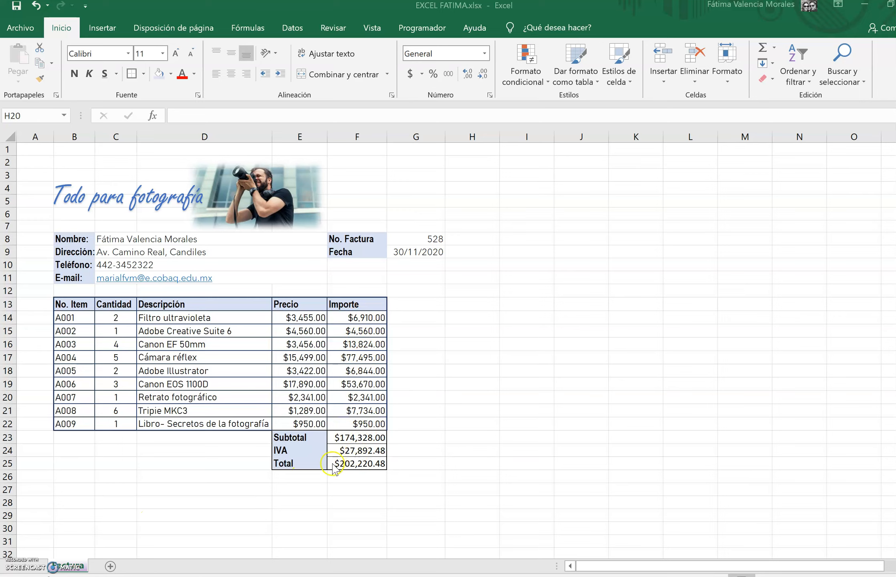
- Format the amounts in F23:F25 as bold Arial Nova Light at size 10
{"action": "left_click", "coordinate": [371, 437]}
{"action": "left_click_drag", "start_coordinate": [371, 437], "coordinate": [372, 465]}
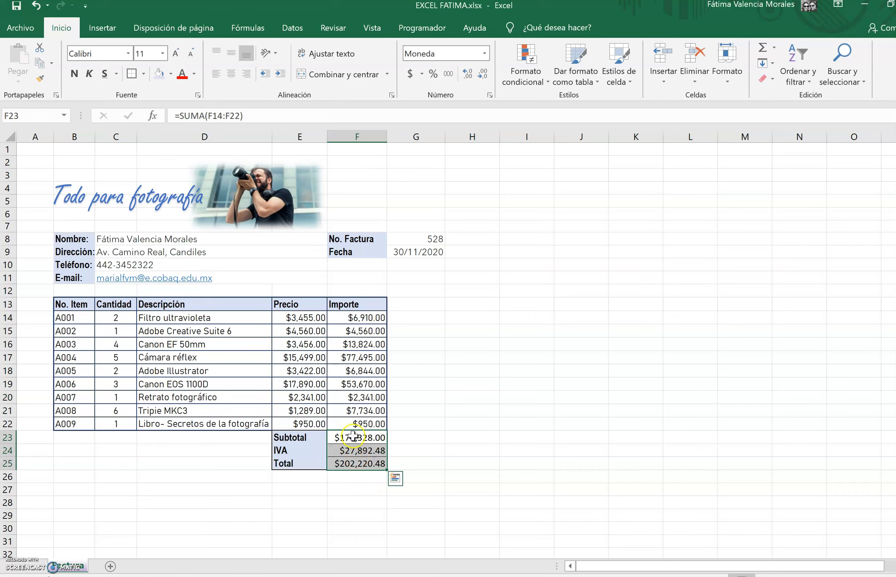
{"action": "left_click", "coordinate": [128, 53]}
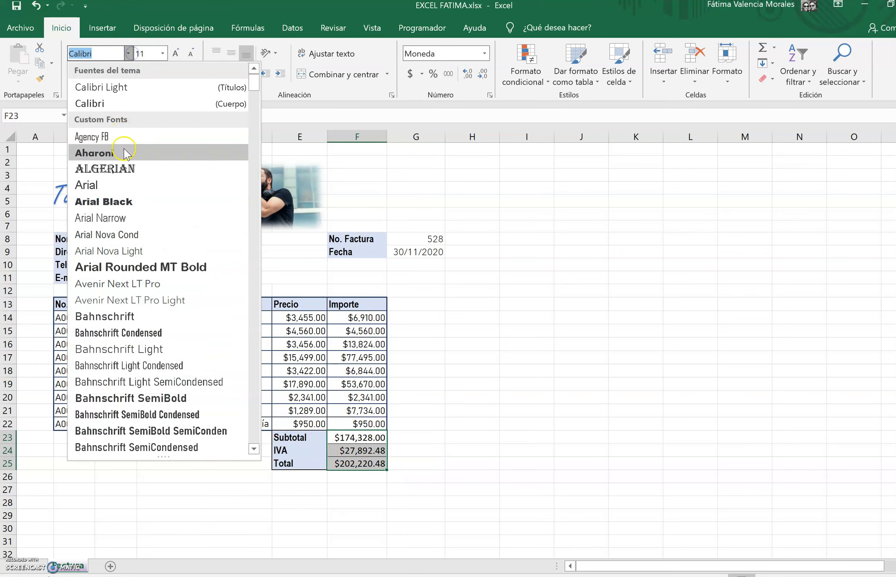
{"action": "left_click", "coordinate": [115, 251]}
{"action": "left_click", "coordinate": [190, 53]}
{"action": "left_click", "coordinate": [75, 74]}
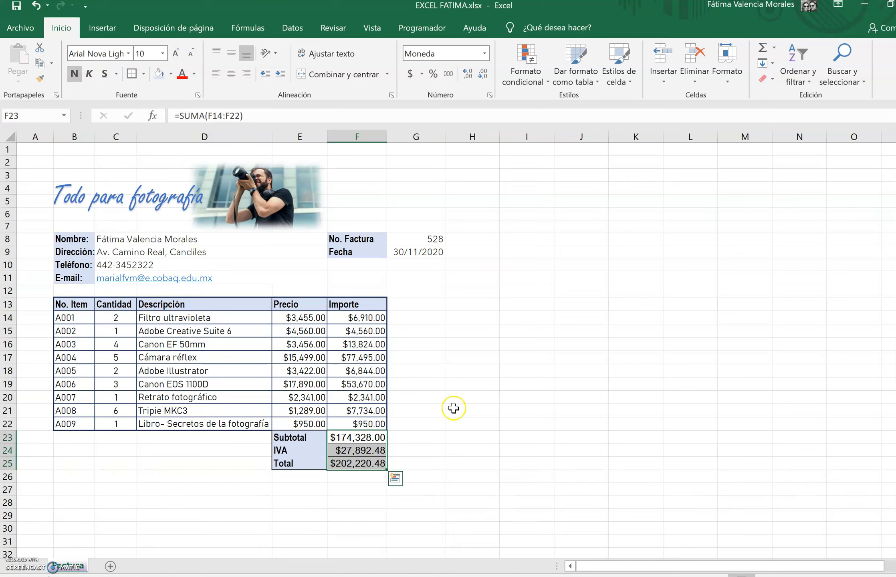
{"action": "left_click", "coordinate": [335, 502]}
- Change the font of the Subtotal, IVA and Total amounts in F23:F25 to Bahnschrift Light
{"action": "left_click_drag", "start_coordinate": [353, 437], "coordinate": [362, 457]}
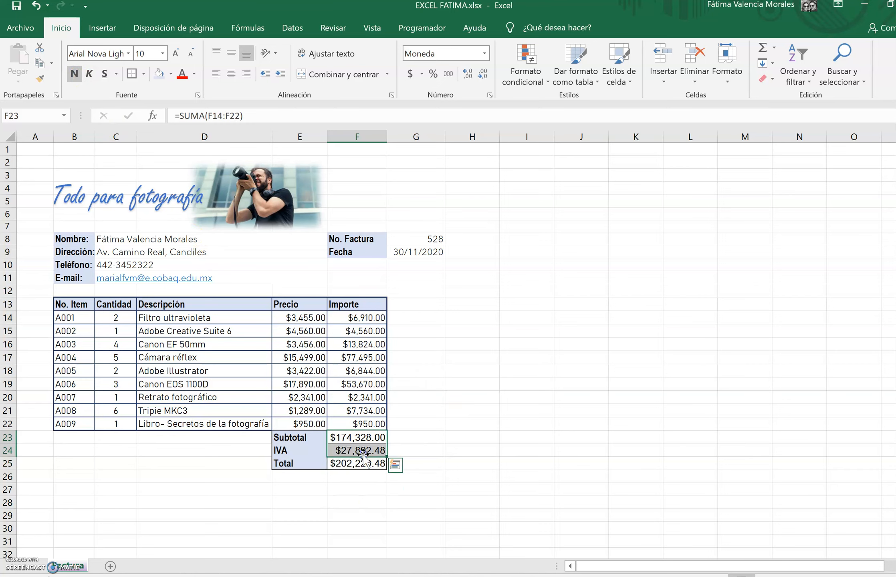
{"action": "left_click", "coordinate": [349, 434]}
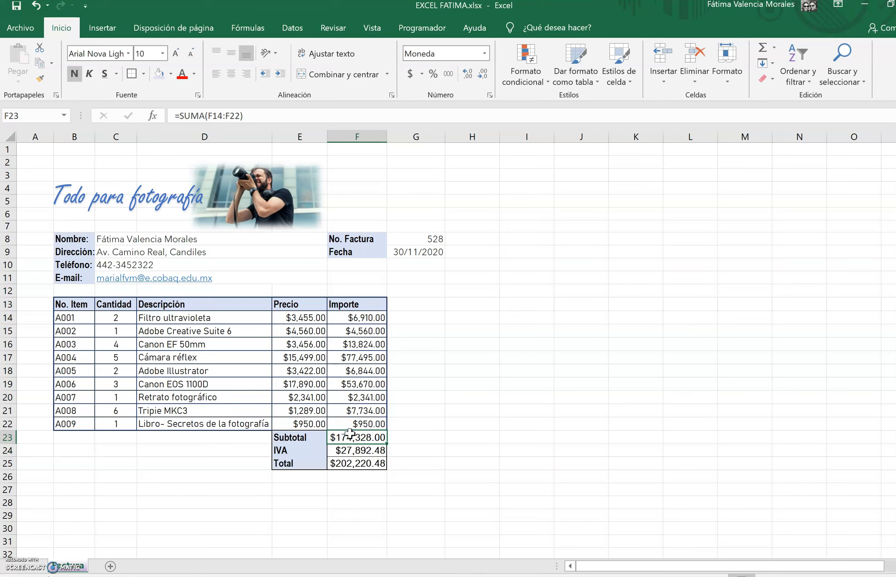
{"action": "left_click", "coordinate": [361, 424]}
{"action": "left_click", "coordinate": [368, 440]}
{"action": "mouse_move", "coordinate": [369, 443]}
{"action": "left_mouse_down"}
{"action": "mouse_move", "coordinate": [370, 467]}
{"action": "mouse_move", "coordinate": [371, 443]}
{"action": "mouse_move", "coordinate": [357, 438]}
{"action": "left_mouse_up"}
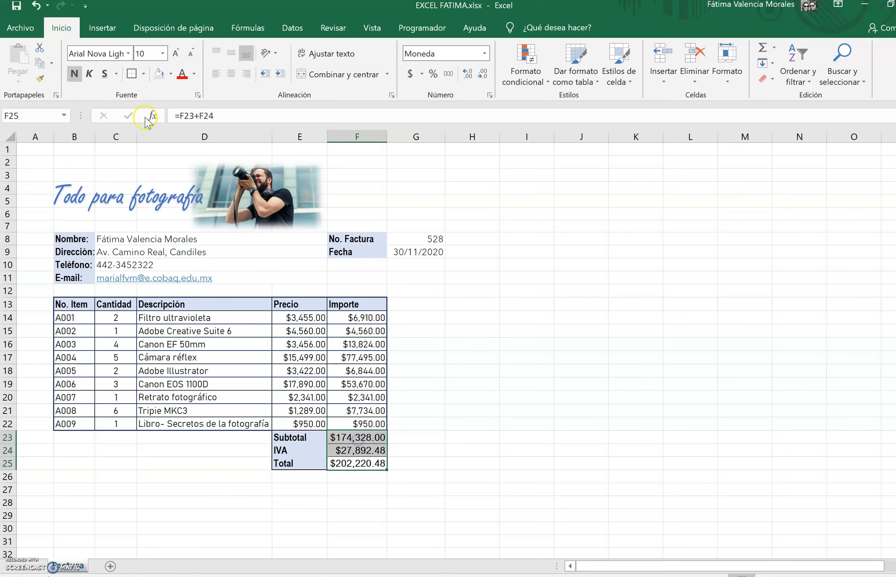
{"action": "left_click", "coordinate": [129, 53]}
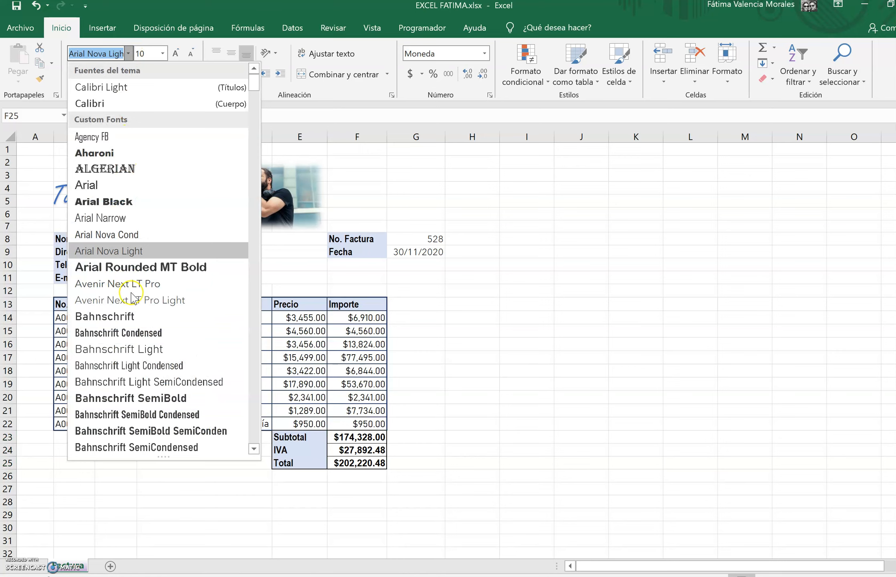
{"action": "left_click", "coordinate": [128, 351]}
{"action": "left_click", "coordinate": [453, 486]}
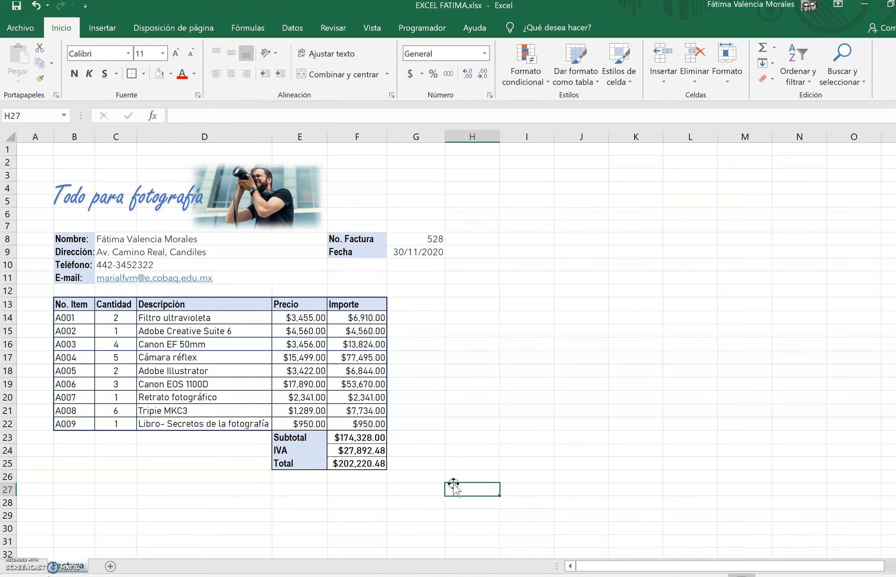